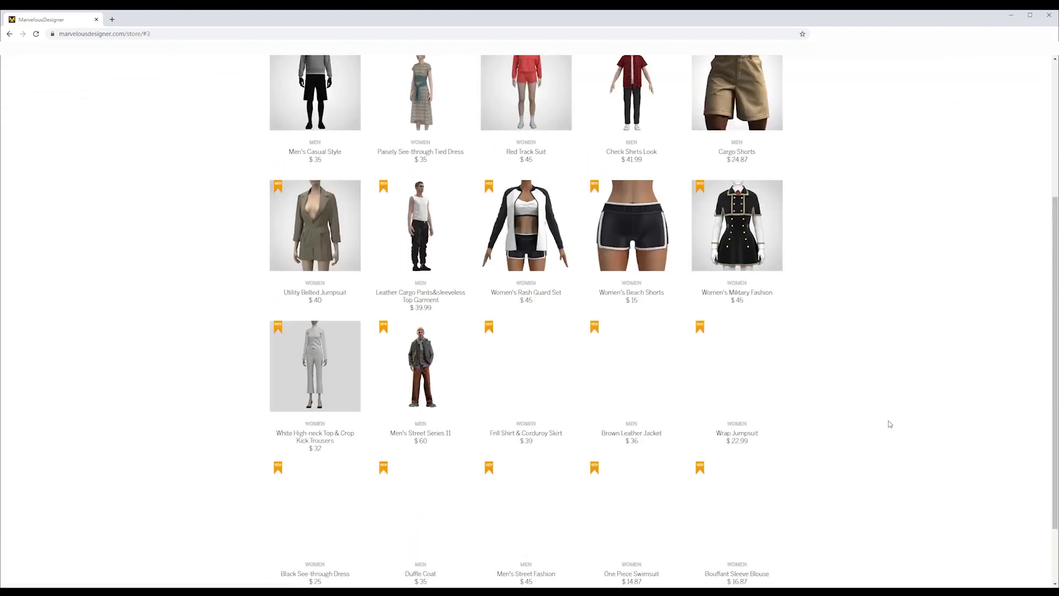
Browse the MD Store's Accessories, Women and Men garment categories
scroll(890, 424, up, 4)
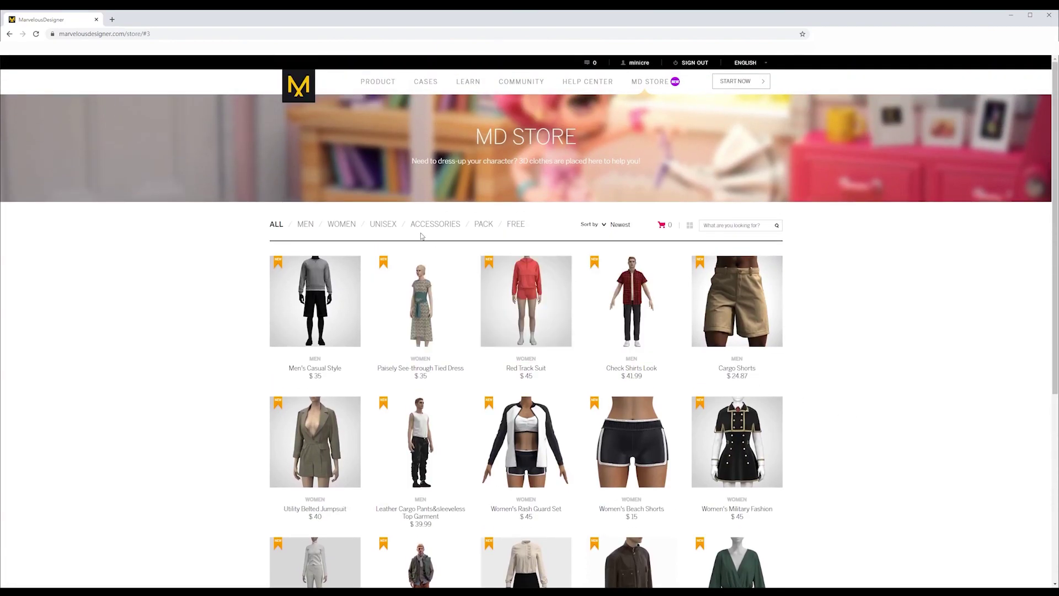
click(435, 225)
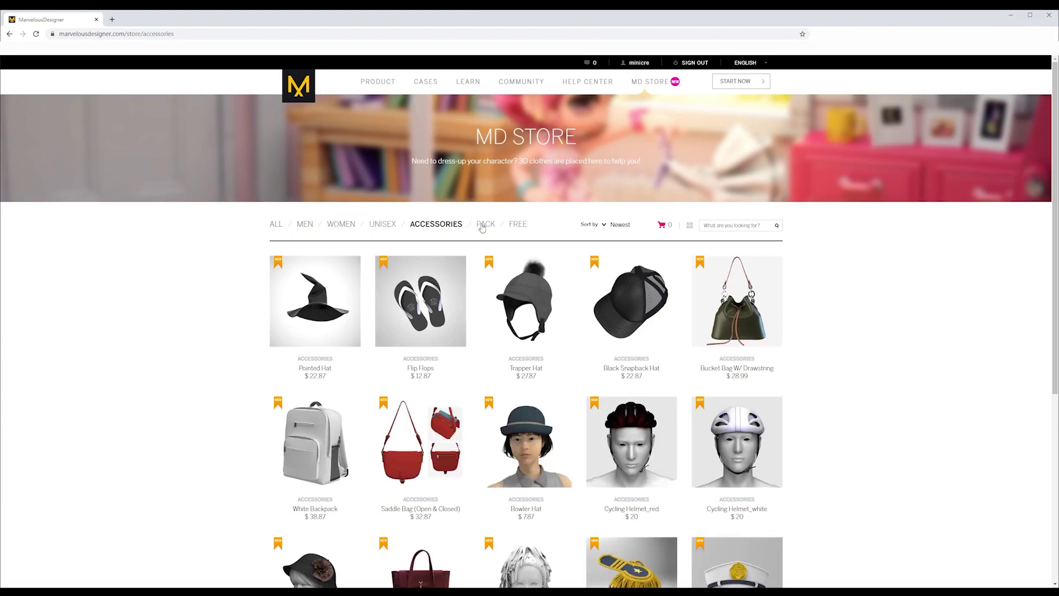
click(341, 225)
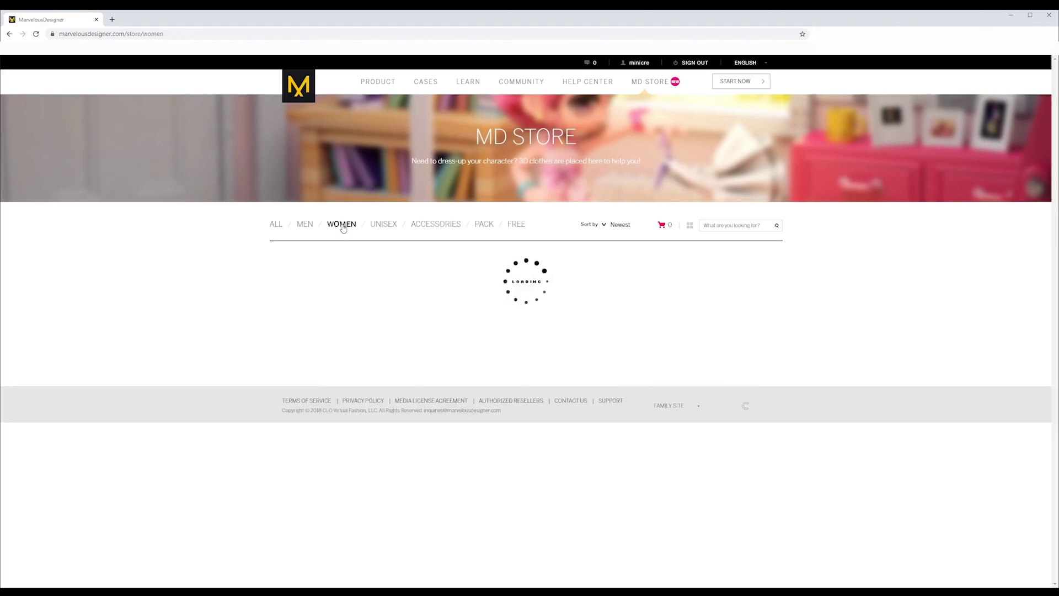
scroll(342, 228, down, 2)
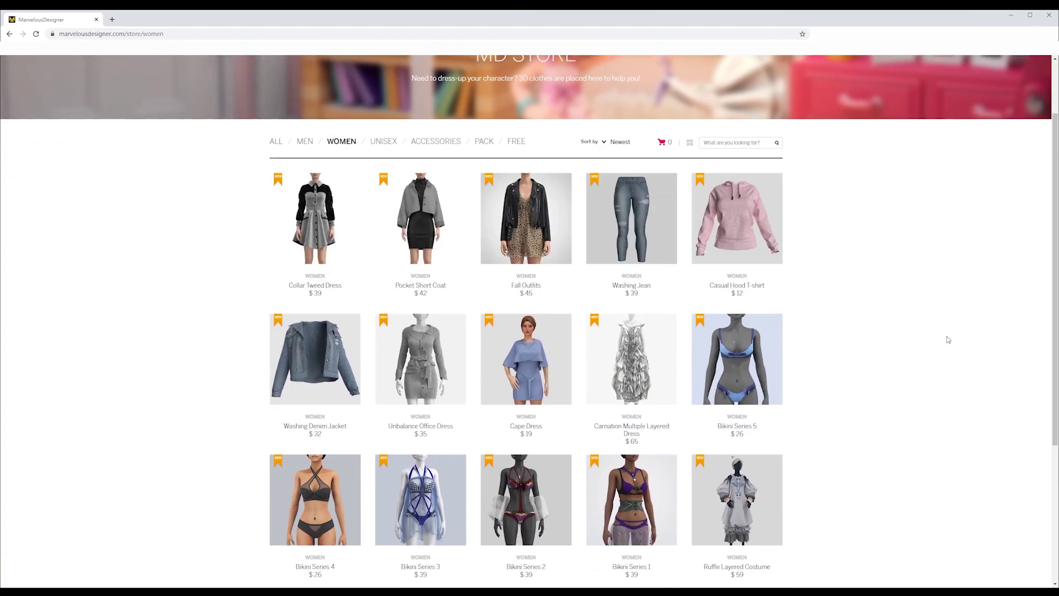
click(301, 144)
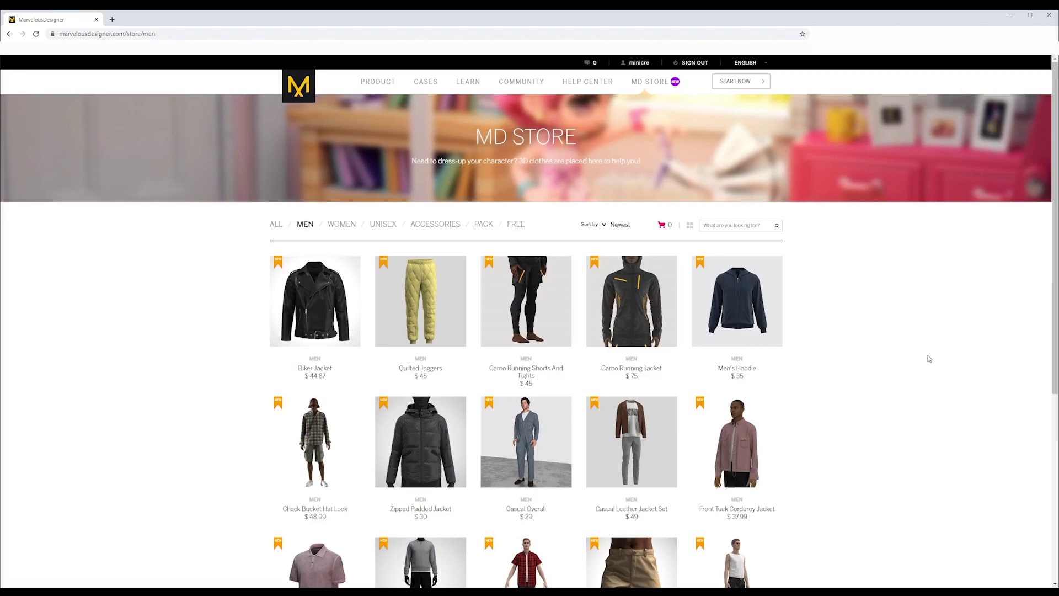
scroll(48, 358, down, 5)
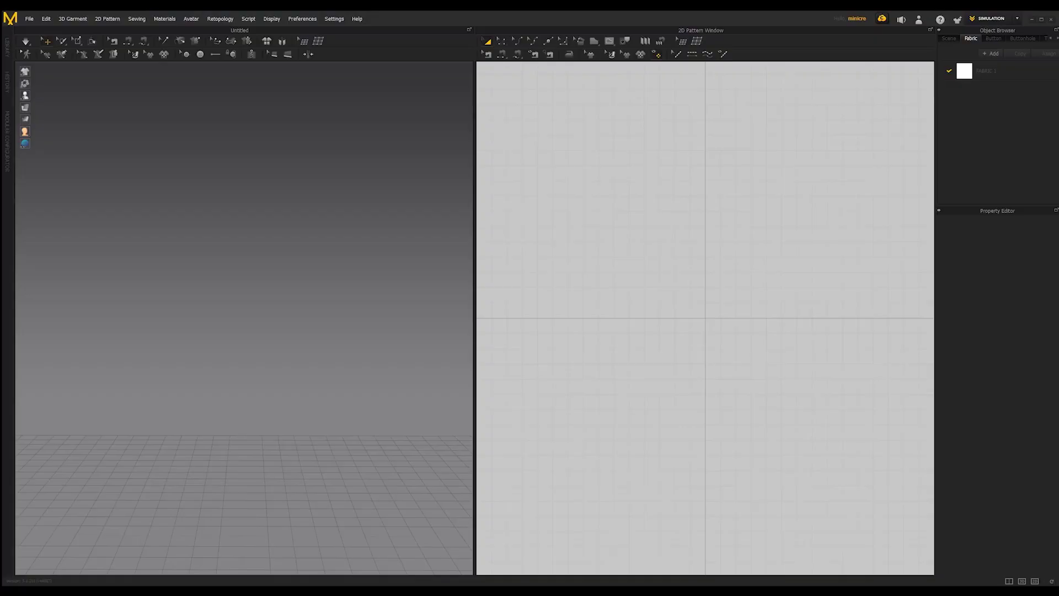
Import the V6_model COLLADA file as an avatar with automatic arrangement points and auto scale
click(29, 20)
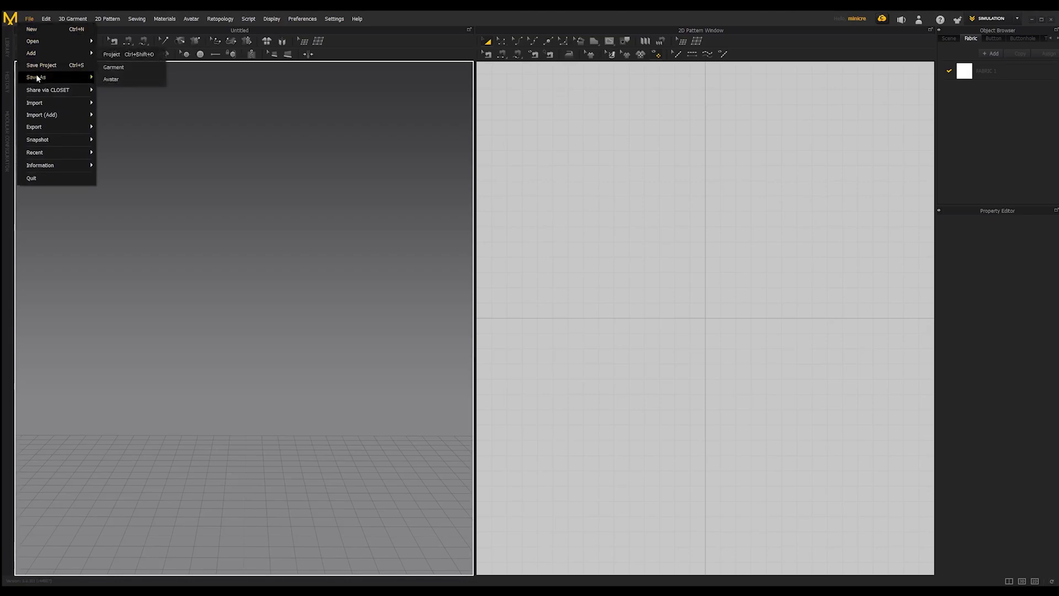
mouse_move(39, 104)
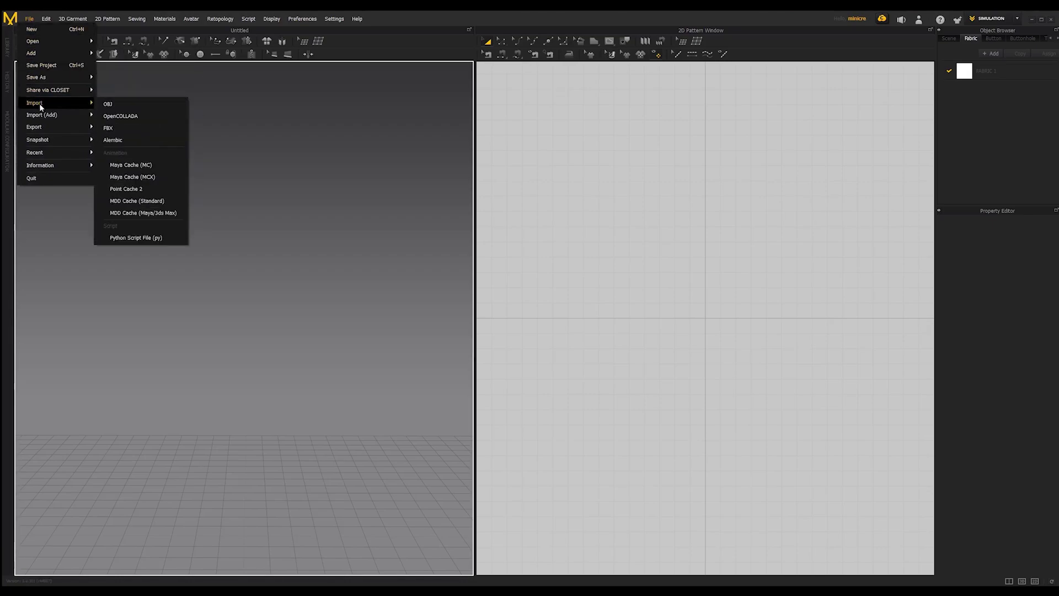
click(152, 117)
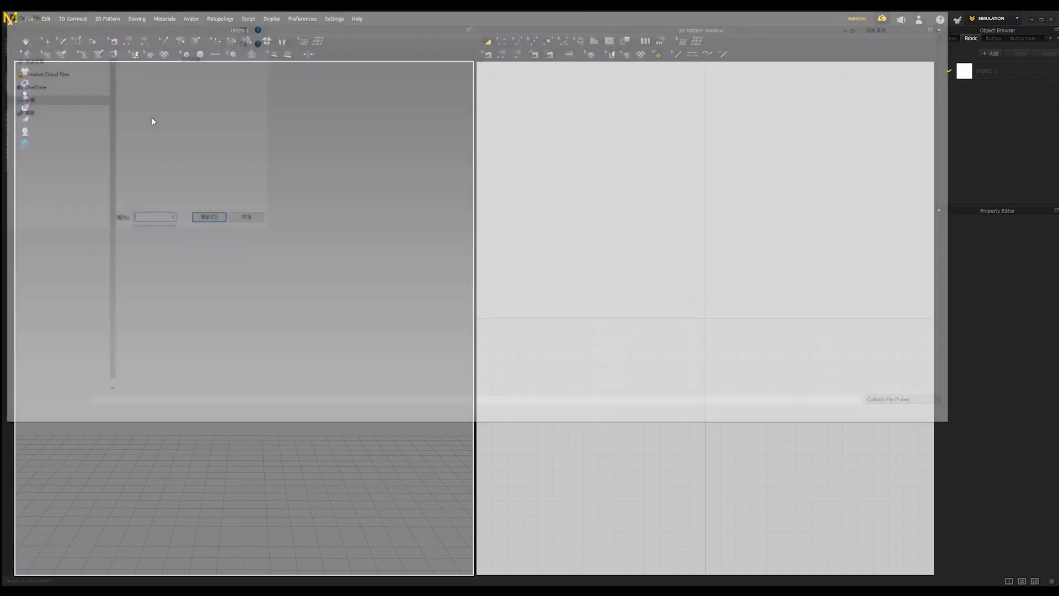
click(177, 342)
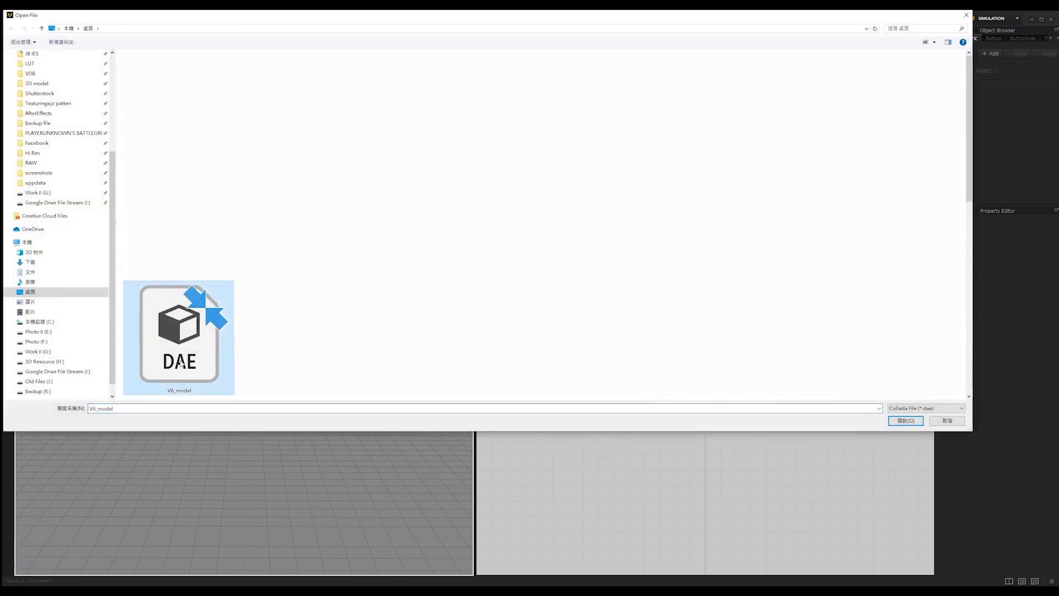
double_click(182, 364)
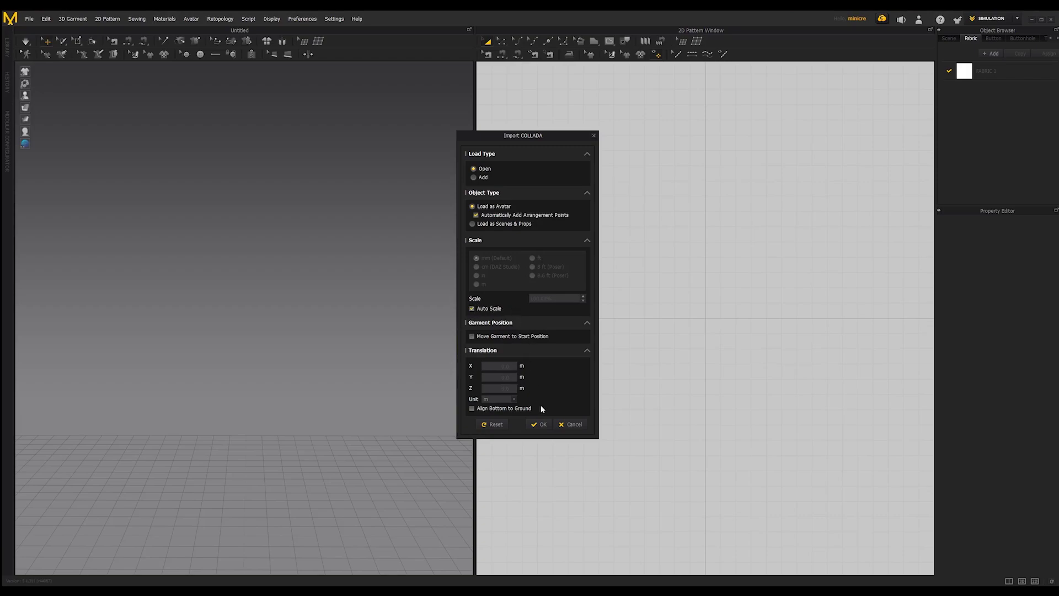
click(540, 424)
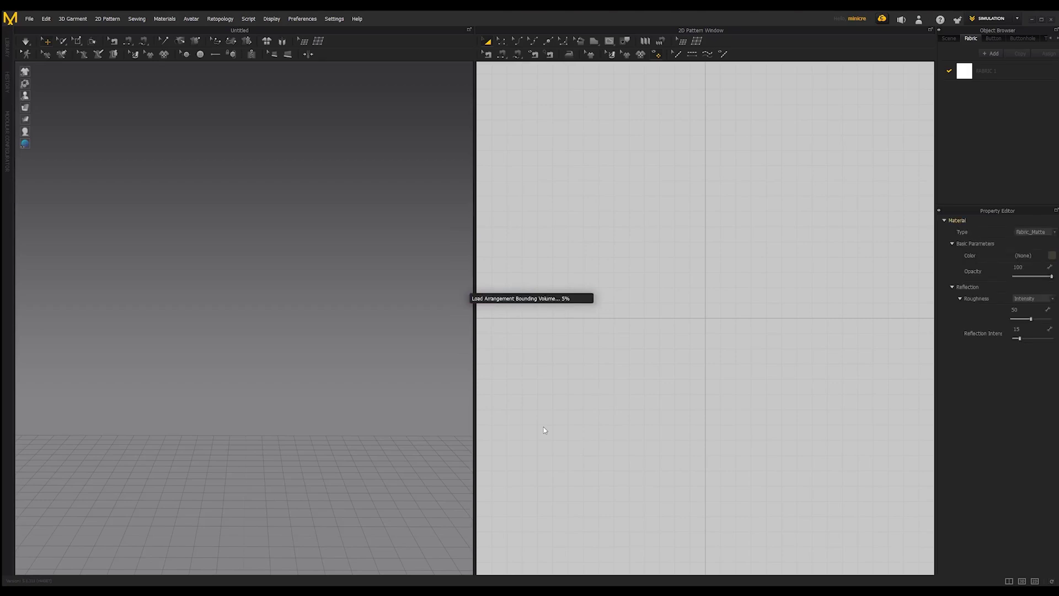
right_drag(326, 407, 355, 429)
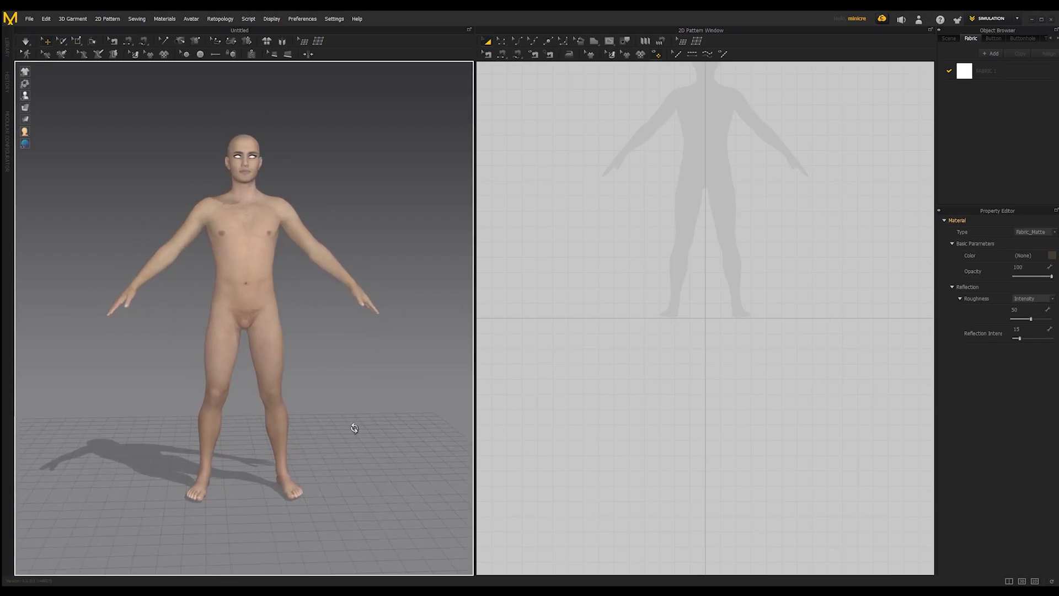
Add the Basic_Hood_T-Shirt garment to the scene with the avatar
click(29, 20)
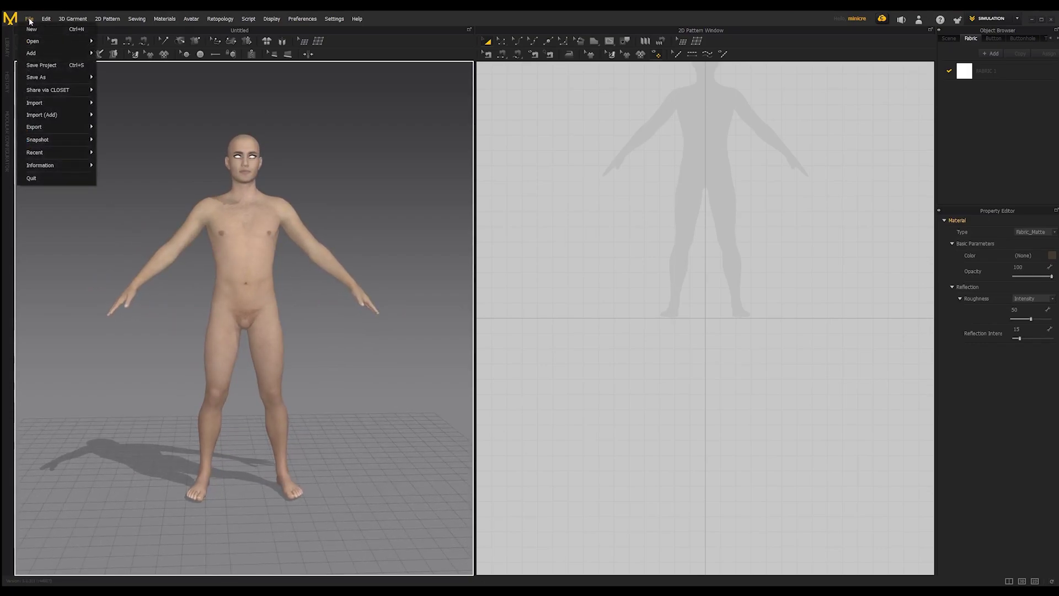
mouse_move(35, 101)
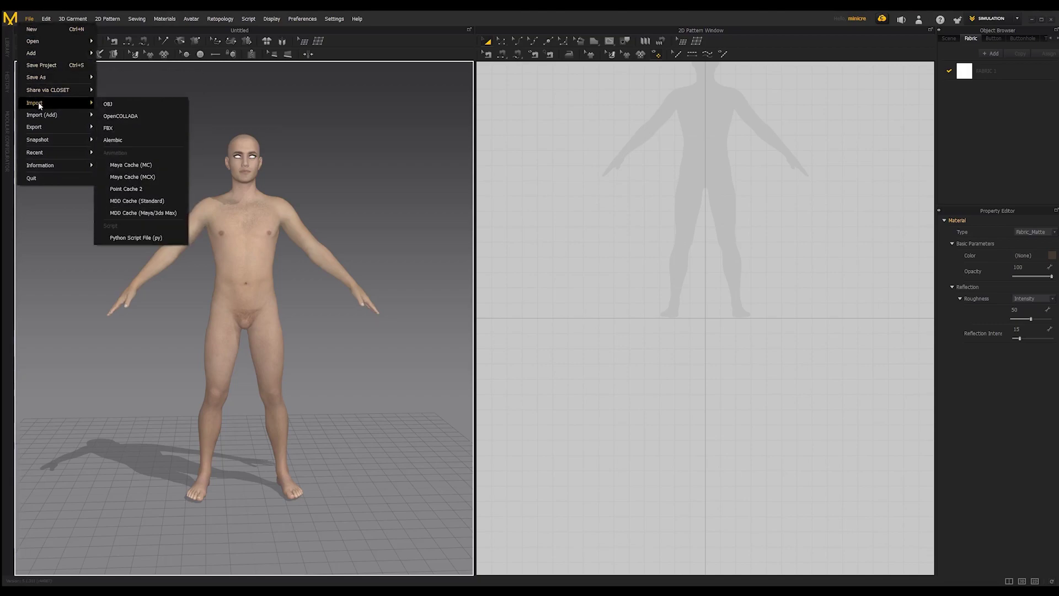
mouse_move(40, 53)
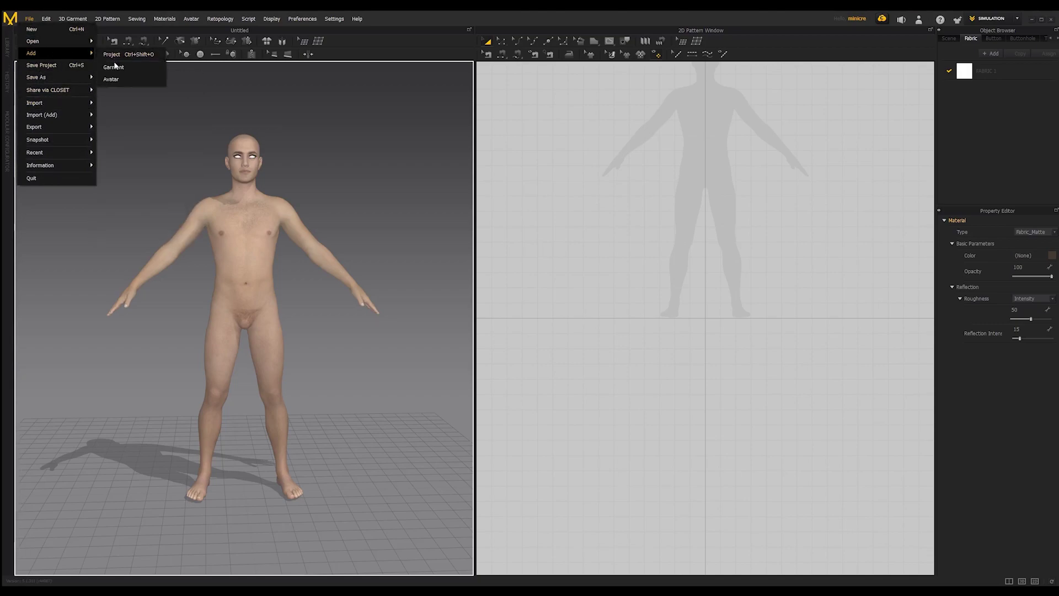
click(134, 68)
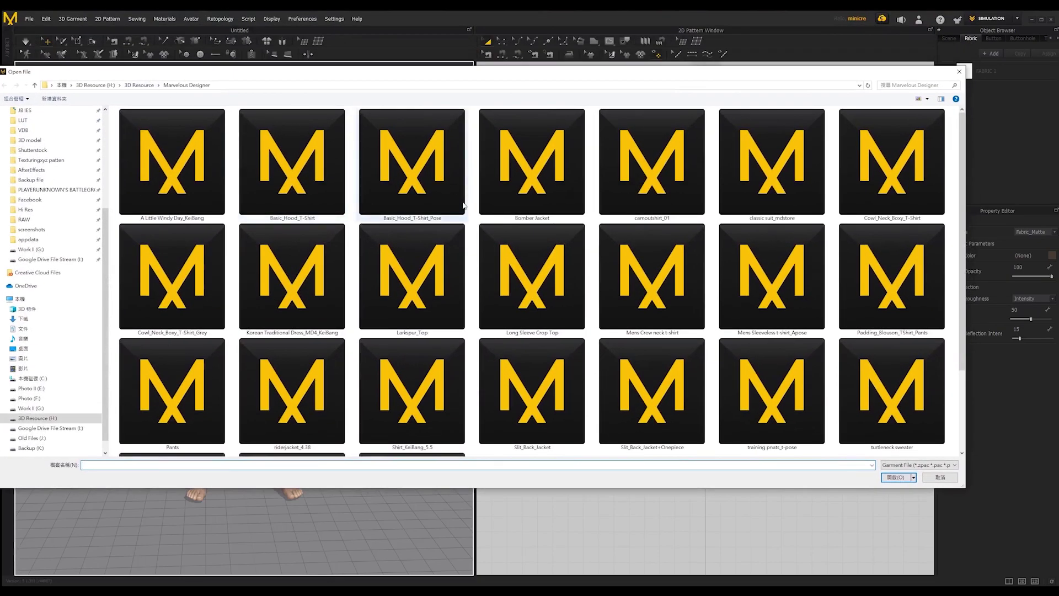
double_click(290, 194)
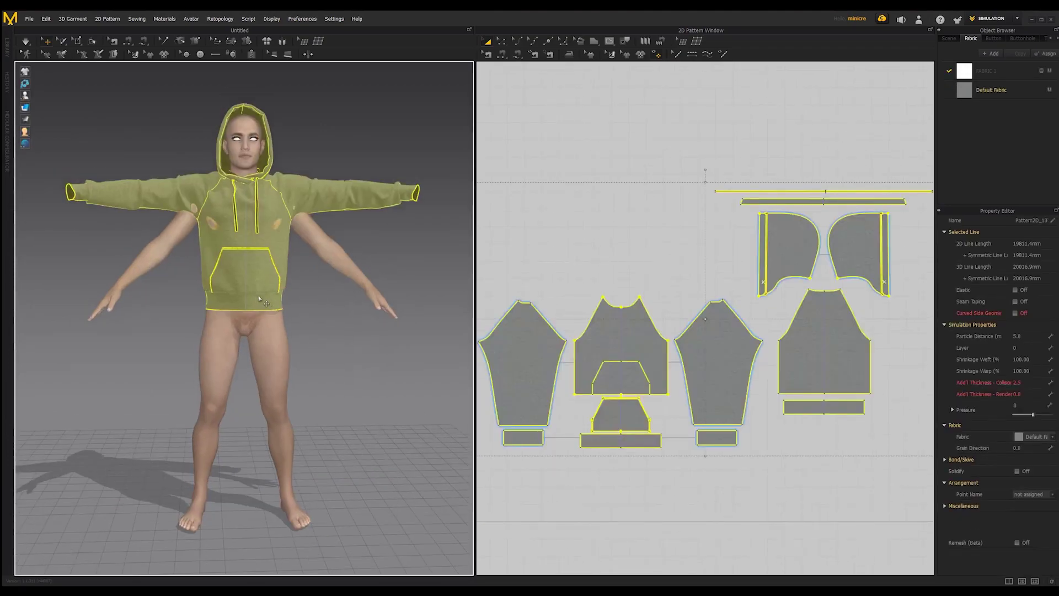
Rotate the hoodie sleeve and cuff on the avatar's right side downward to follow the arm's angle
click(329, 320)
click(162, 208)
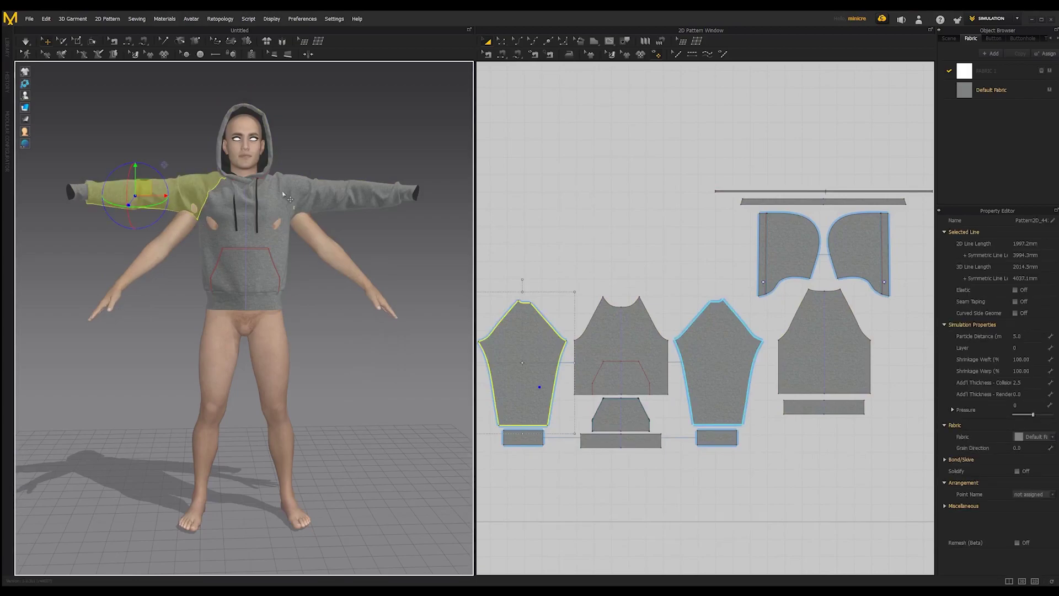
click(340, 199)
scroll(604, 364, down, 1)
middle_drag(607, 282, 625, 268)
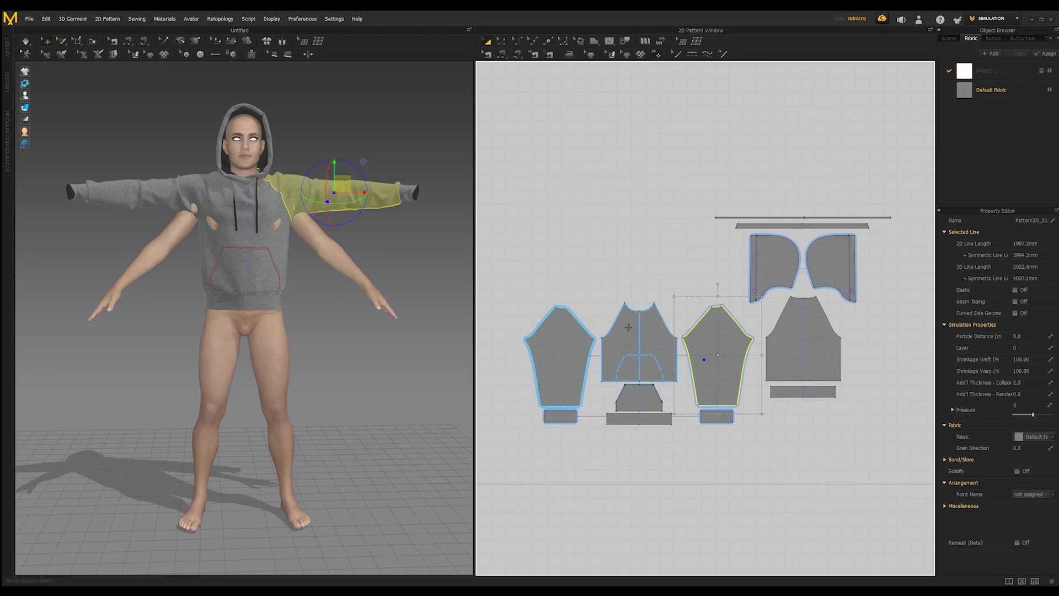
click(547, 286)
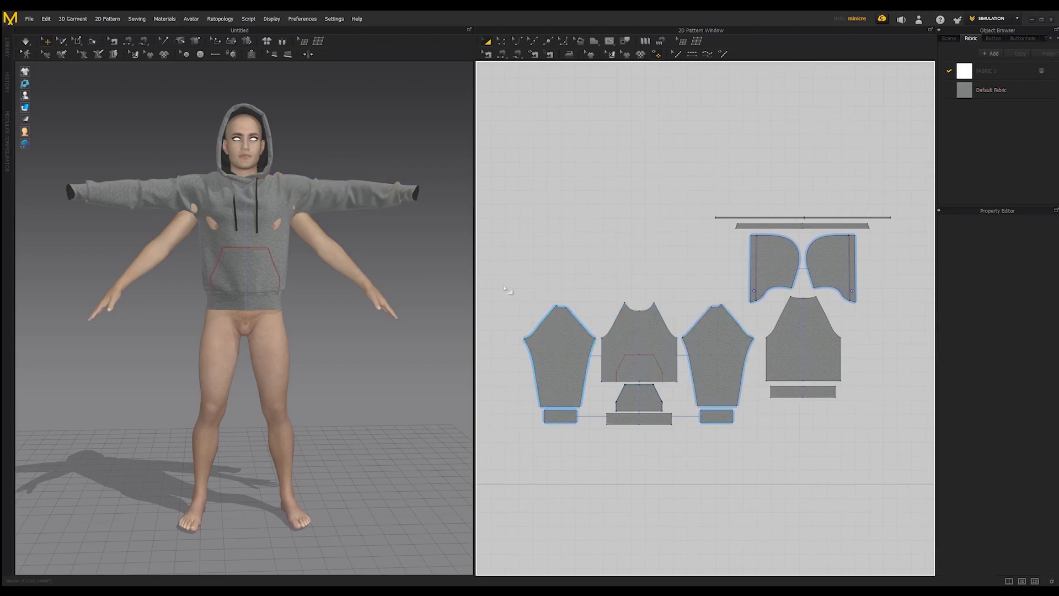
drag(498, 298, 605, 456)
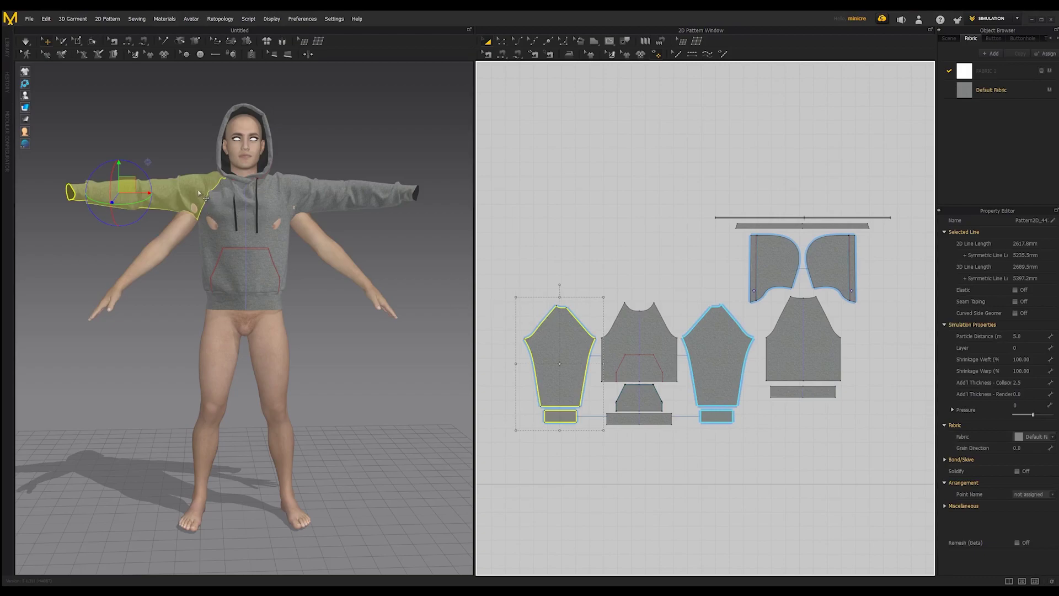
click(201, 193)
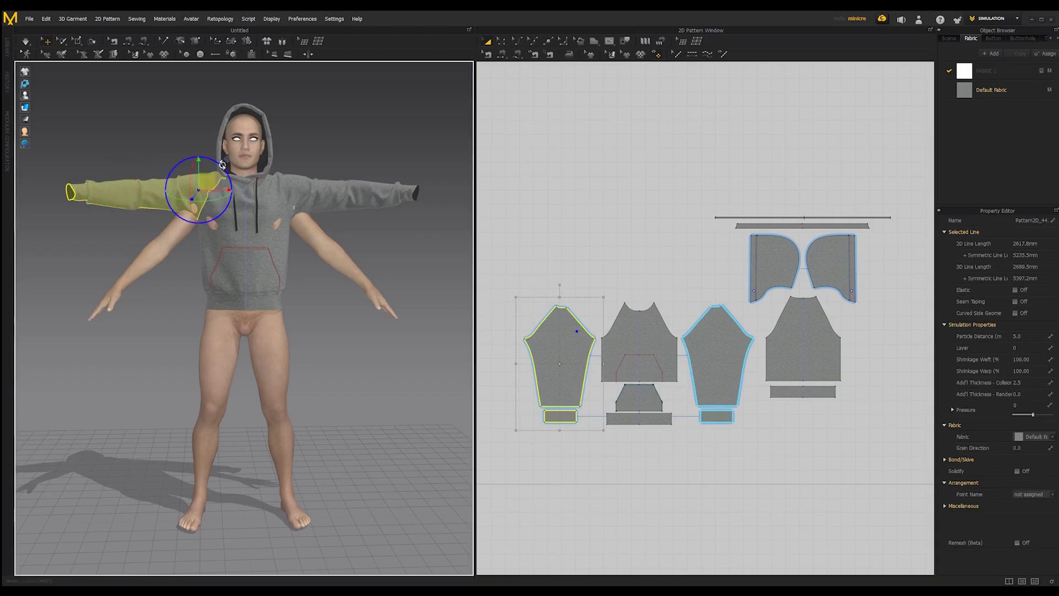
drag(223, 187, 205, 144)
click(205, 144)
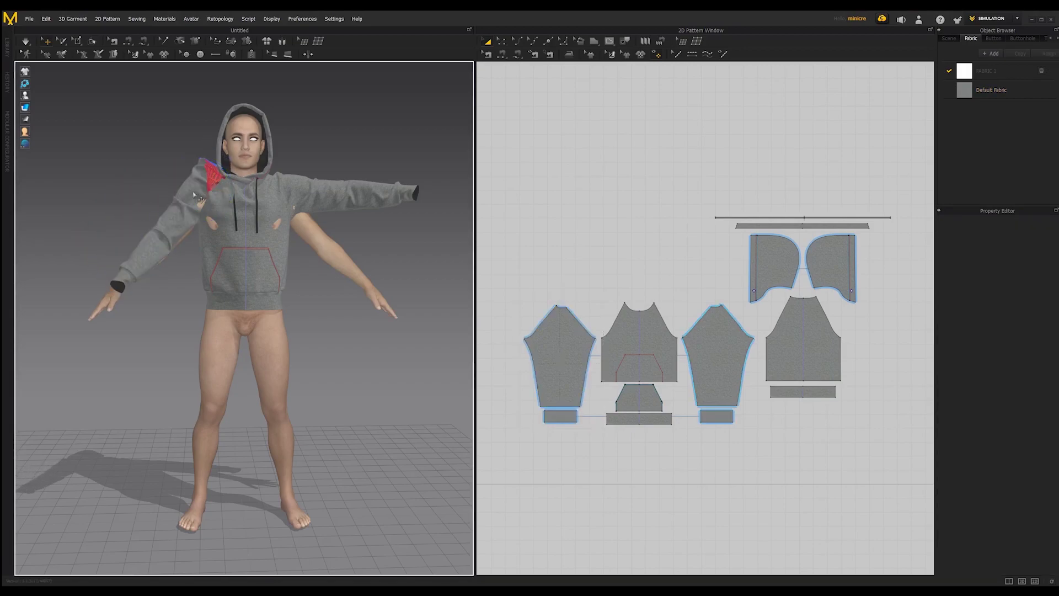
Move the rotated sleeve and its cuff into place around the avatar's right arm
drag(491, 266, 593, 433)
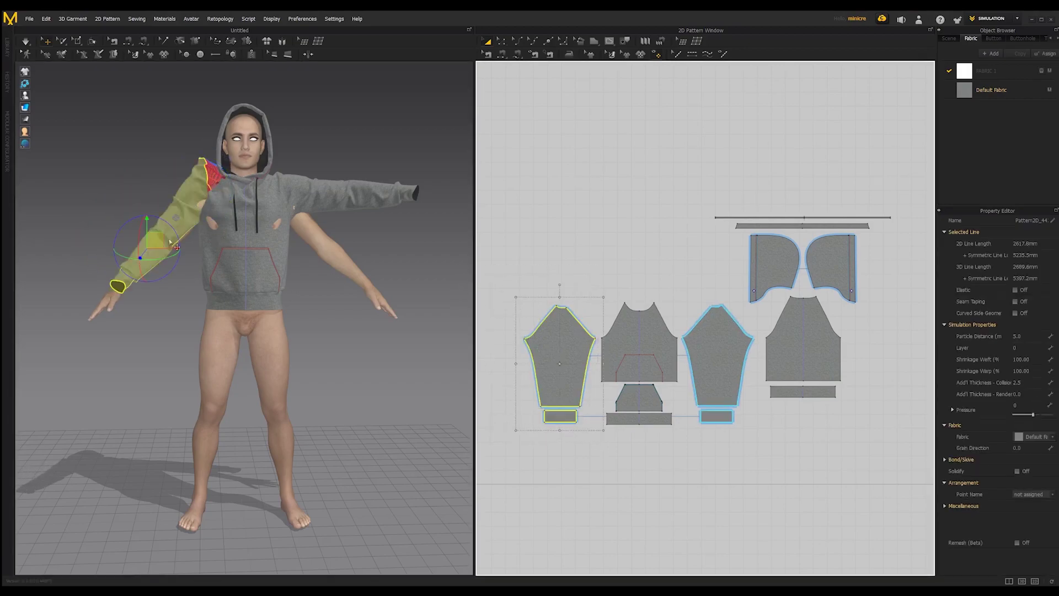
right_drag(151, 241, 209, 234)
drag(210, 235, 184, 259)
right_drag(256, 301, 171, 276)
scroll(147, 263, up, 3)
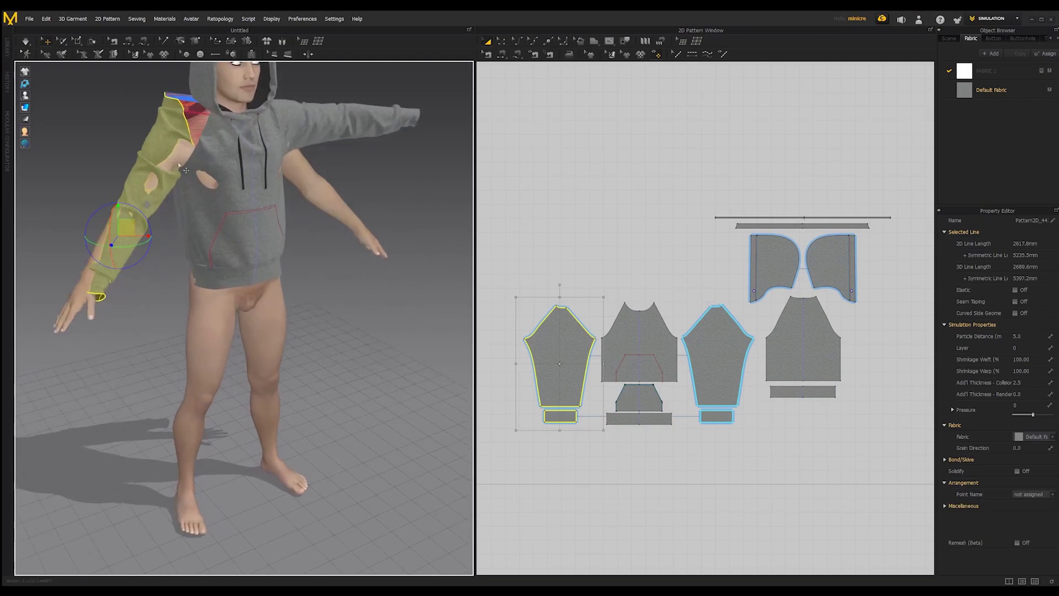
middle_drag(174, 246, 208, 309)
right_drag(208, 309, 251, 317)
right_drag(247, 353, 294, 379)
drag(239, 321, 241, 322)
key(2)
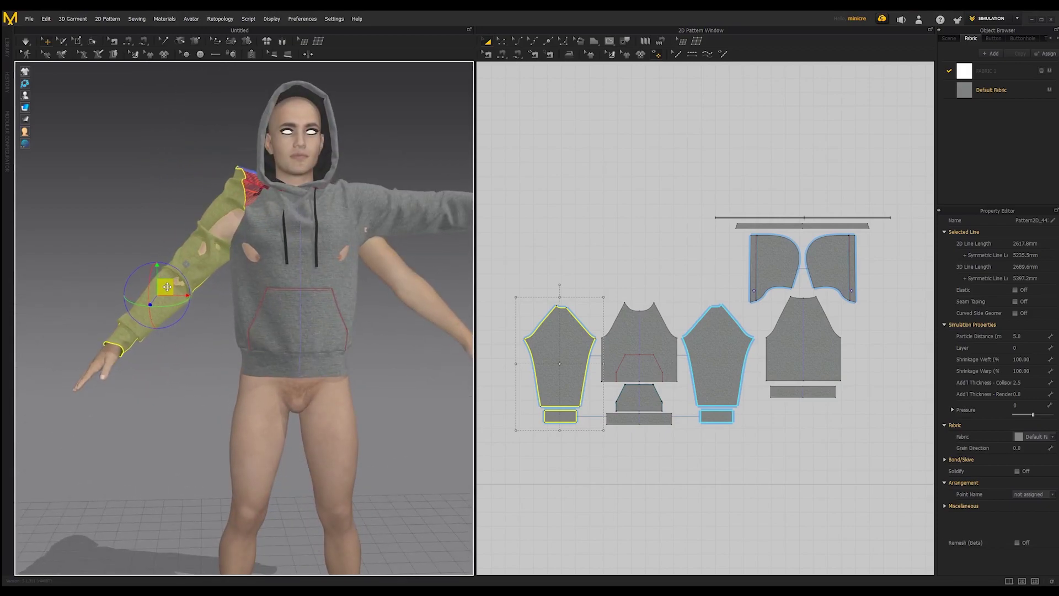
Rotate and move the other sleeve and cuff to fit around the avatar's left arm
scroll(616, 377, down, 2)
drag(665, 306, 730, 428)
middle_drag(372, 304, 274, 348)
drag(316, 238, 301, 257)
click(267, 247)
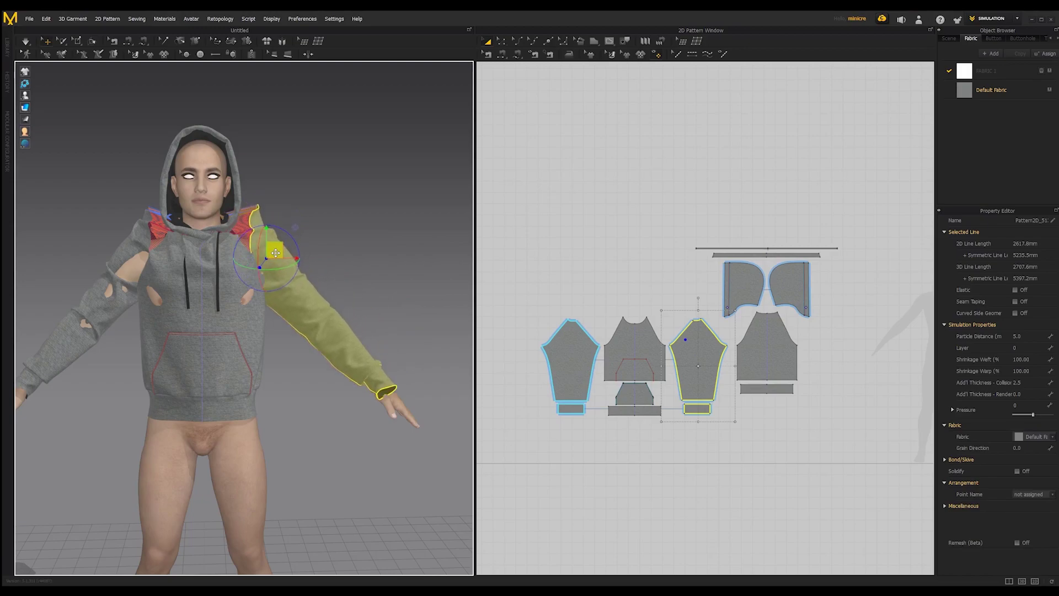
right_drag(301, 257, 301, 300)
right_drag(349, 352, 435, 334)
scroll(436, 334, down, 2)
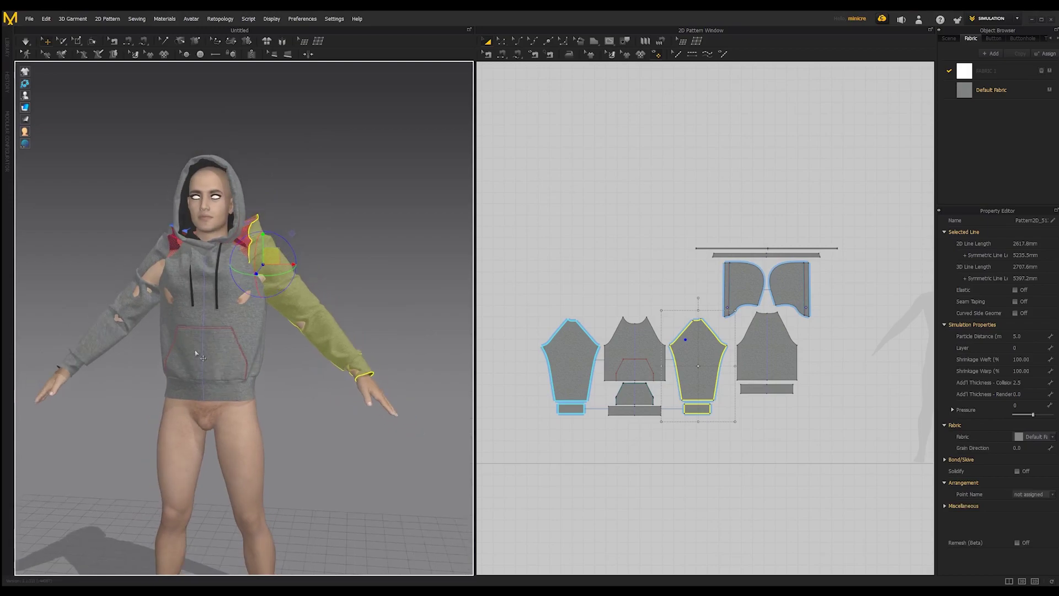
Move the hoodie's front body, pocket and front hem pieces forward, away from the avatar's torso
drag(674, 303, 598, 437)
right_drag(210, 442, 338, 436)
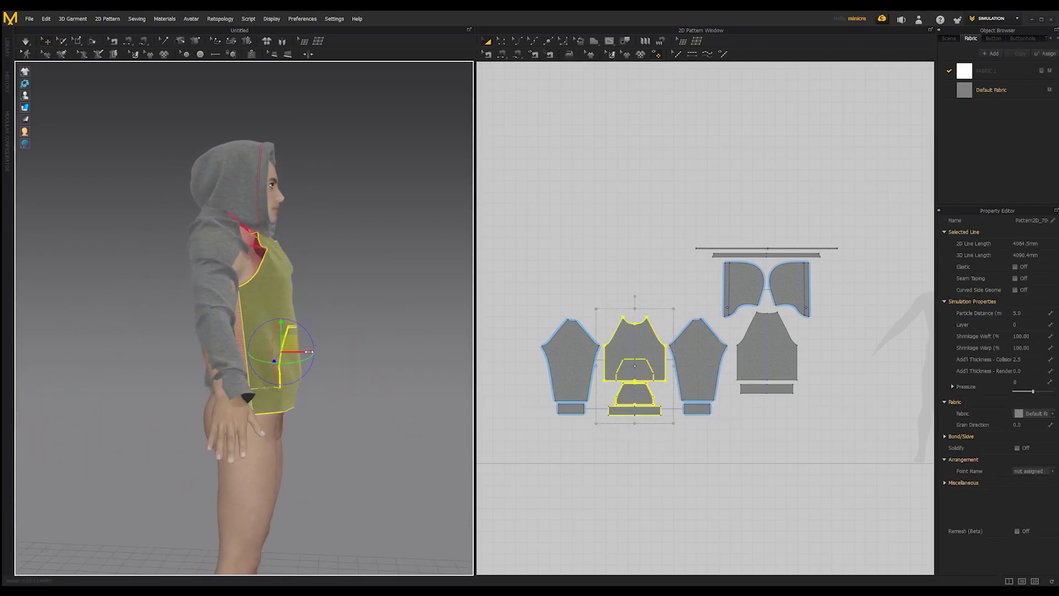
right_drag(305, 353, 383, 399)
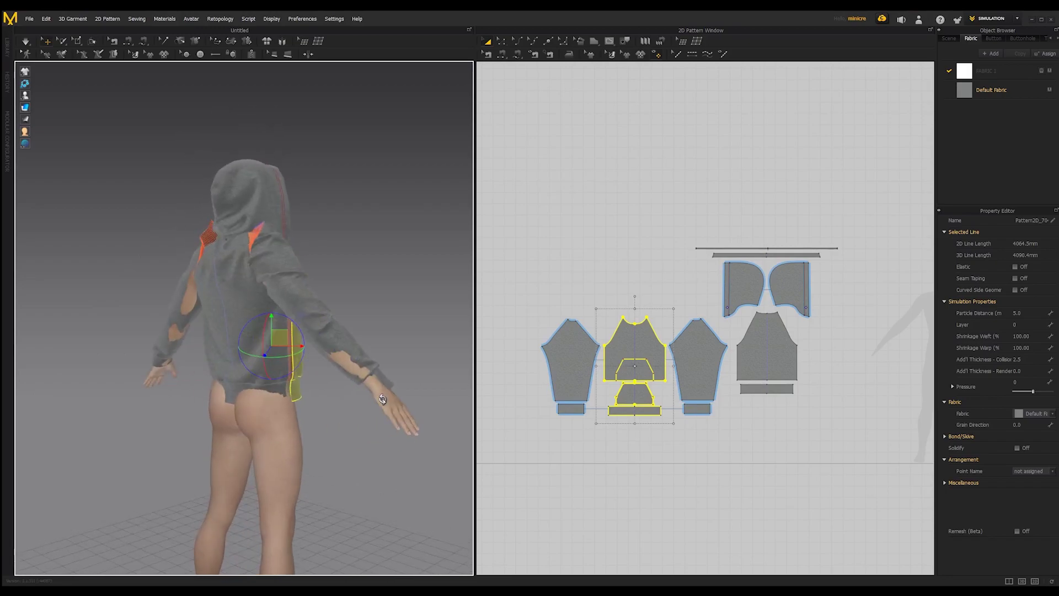
Move the hoodie's back body panel and back hem together, away from the avatar's back
click(758, 355)
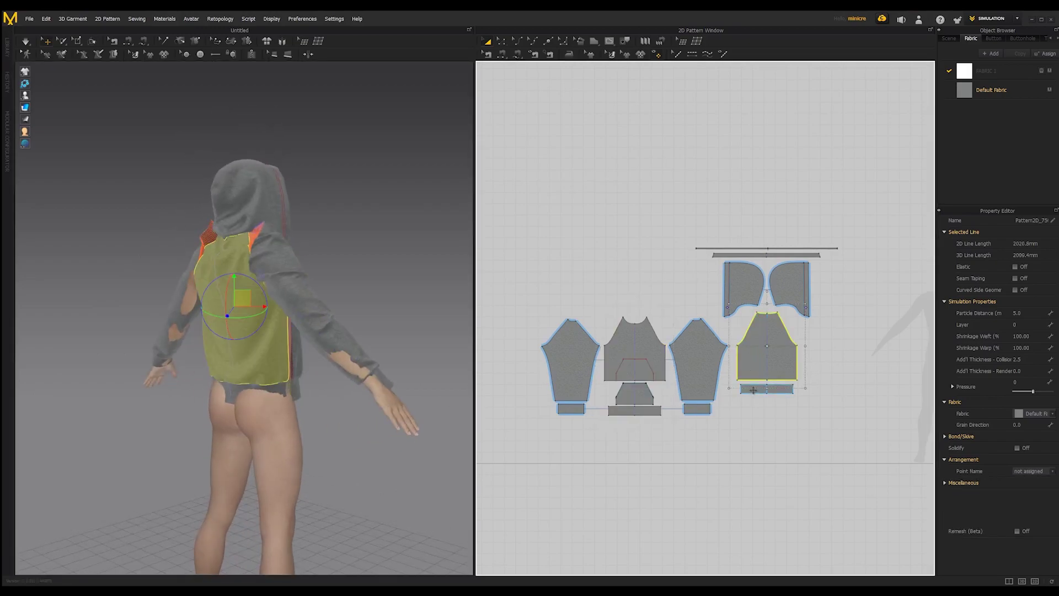
shift+click(754, 391)
right_drag(340, 380, 267, 406)
drag(266, 347, 248, 348)
scroll(326, 389, down, 2)
right_drag(357, 374, 266, 381)
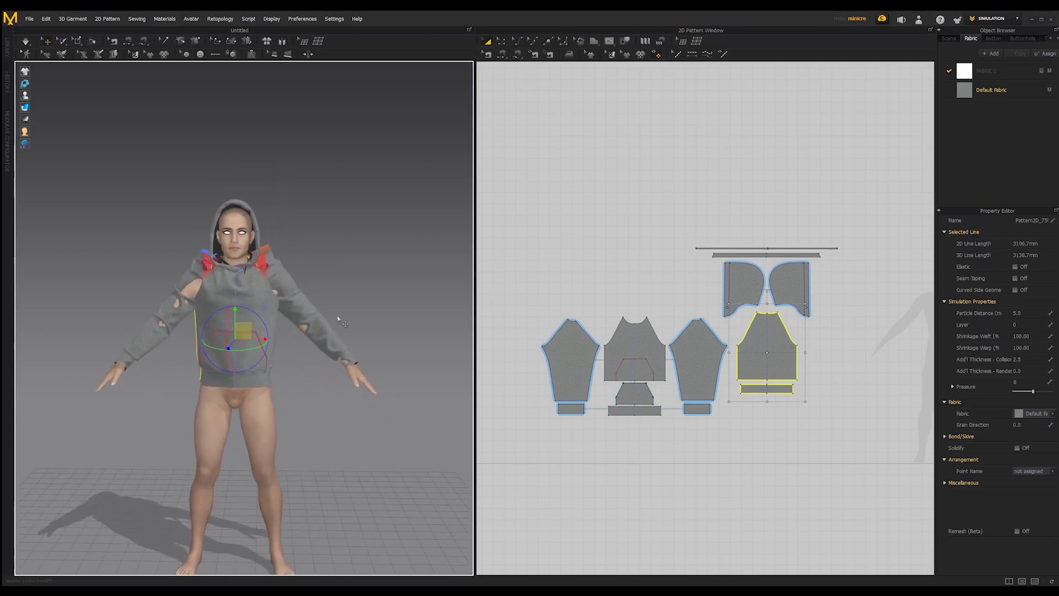
Fine-tune the placement of the sleeve and cuff around the avatar's right arm so they wrap it more closely
click(367, 348)
middle_drag(336, 407, 347, 404)
click(190, 310)
right_drag(169, 396, 213, 393)
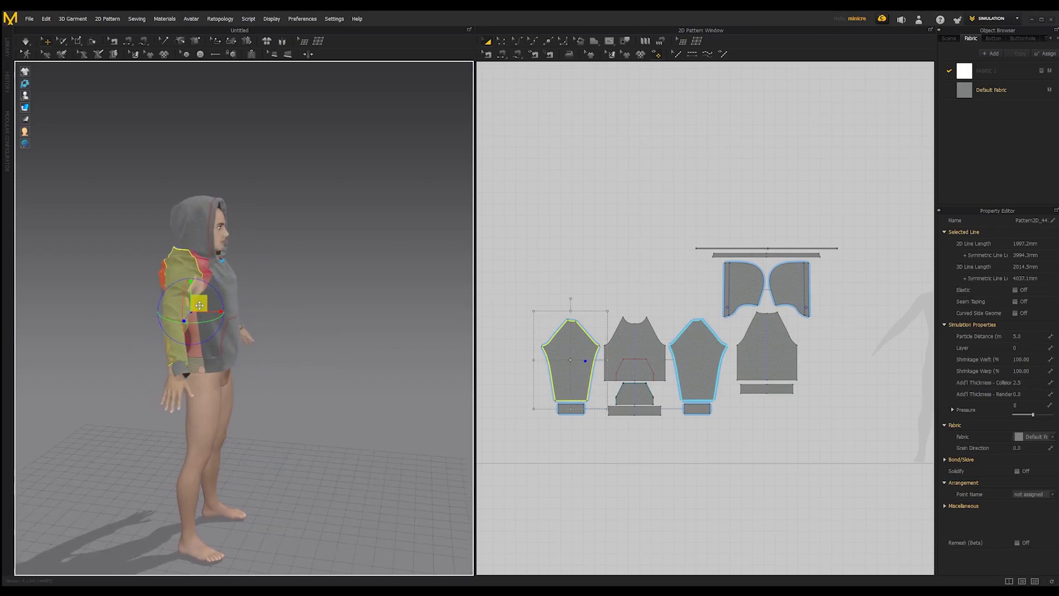
click(194, 375)
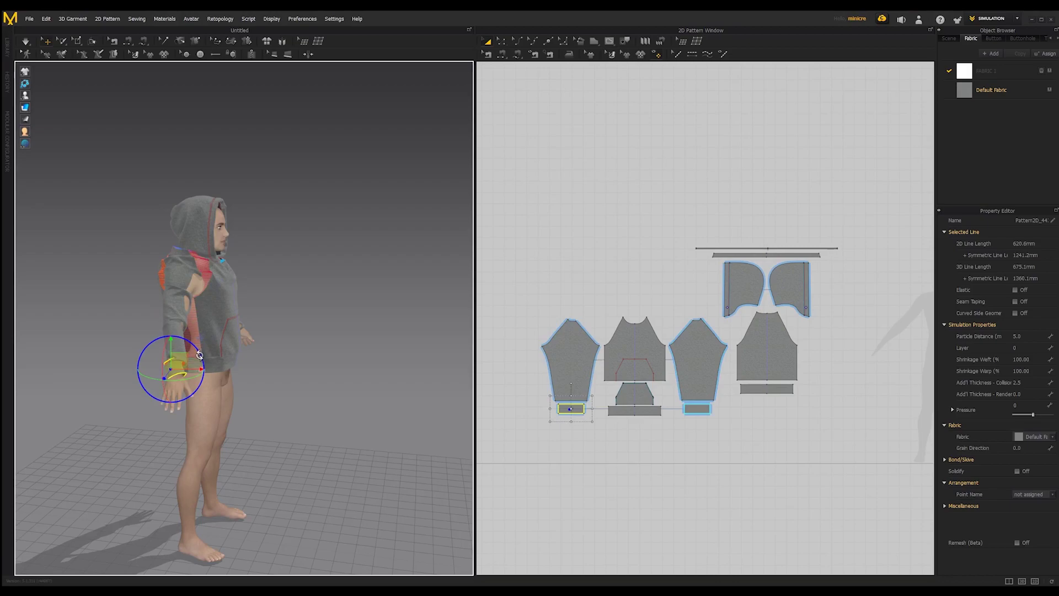
click(329, 431)
right_drag(328, 433, 184, 260)
click(183, 261)
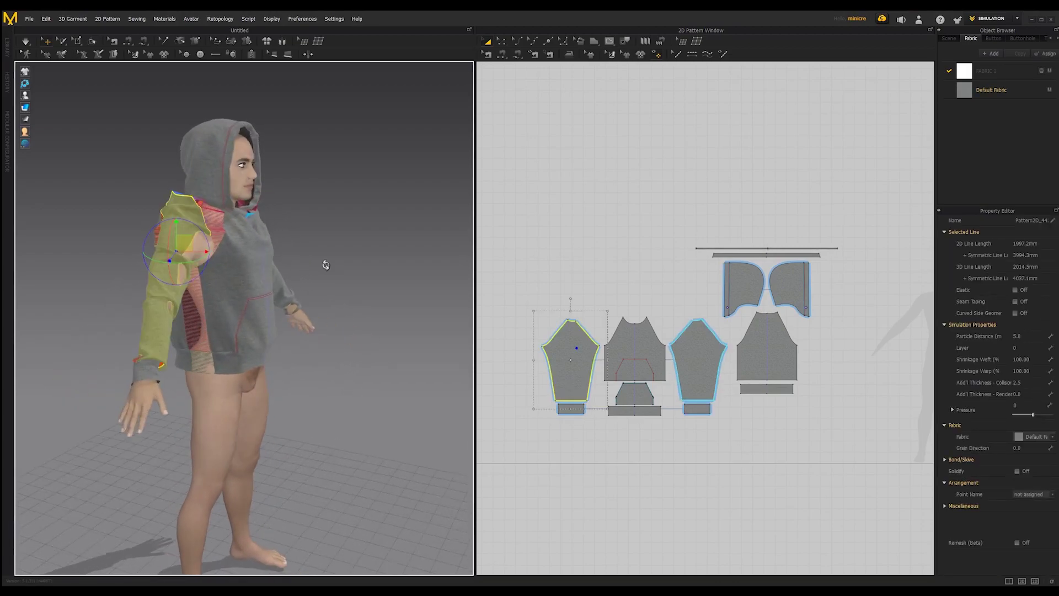
right_drag(329, 269, 186, 244)
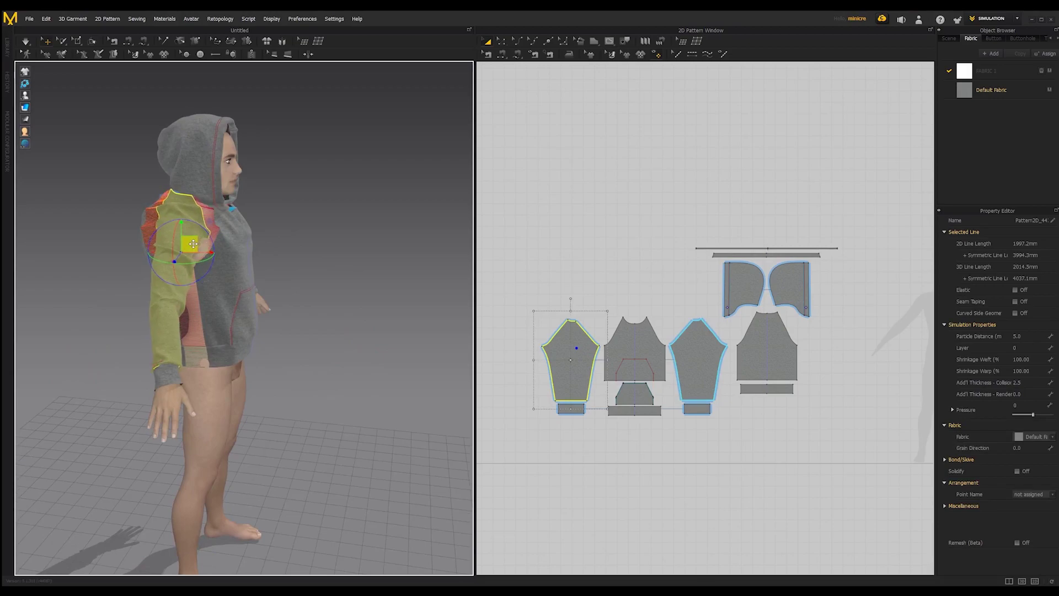
click(278, 302)
right_drag(278, 302, 325, 358)
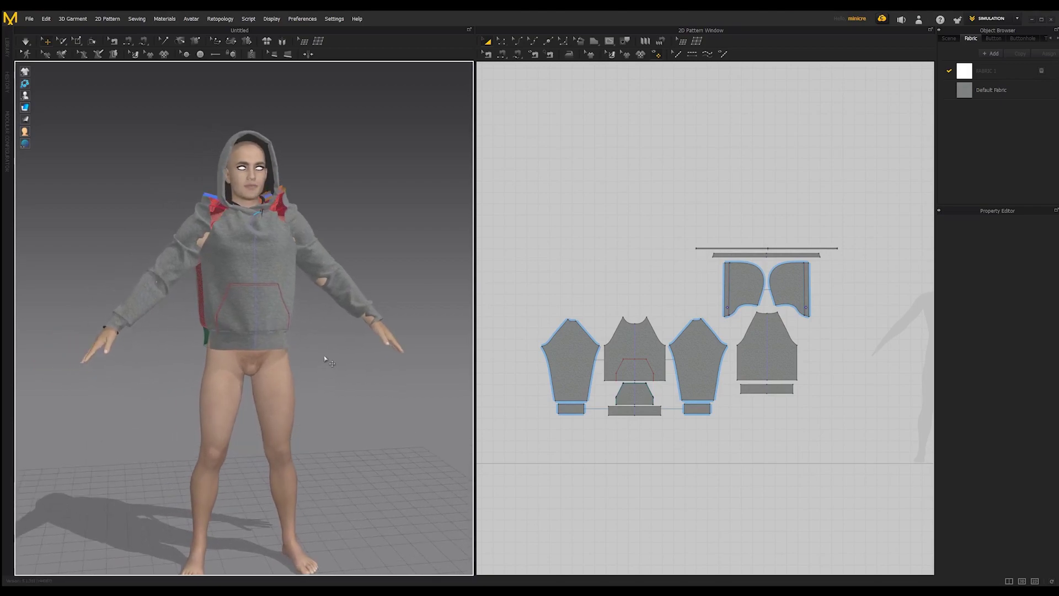
middle_drag(404, 269, 398, 249)
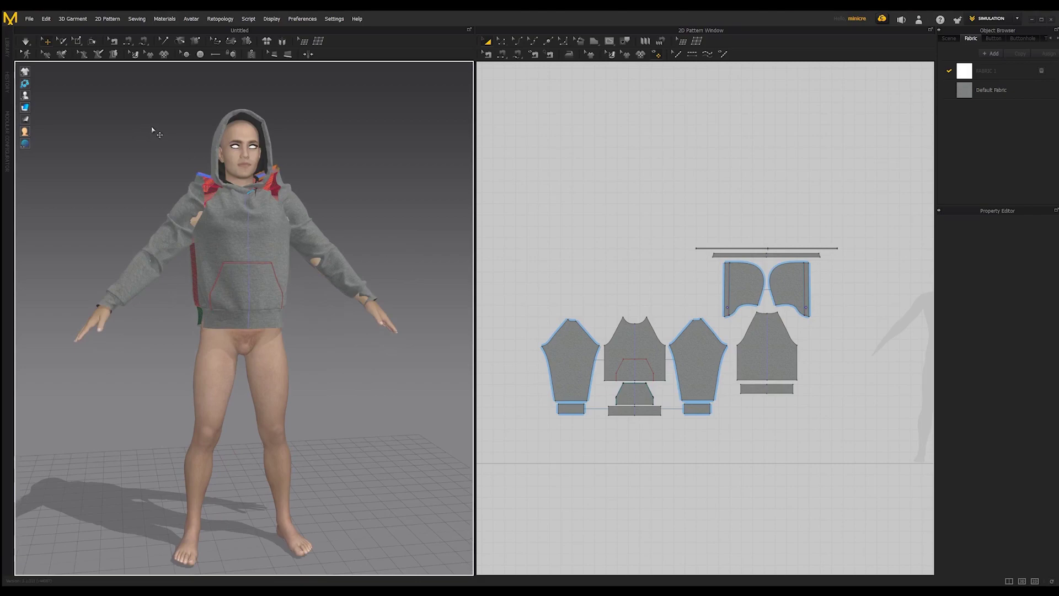
Simulate the hoodie so its pieces are sewn together around the avatar, and switch the simulation mode to GPU
click(25, 42)
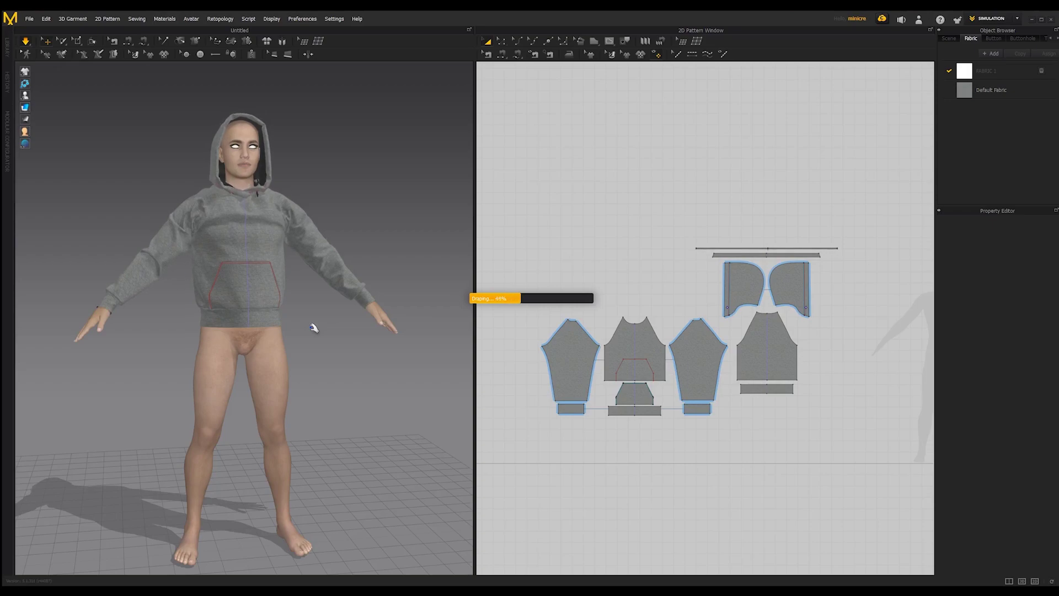
click(284, 284)
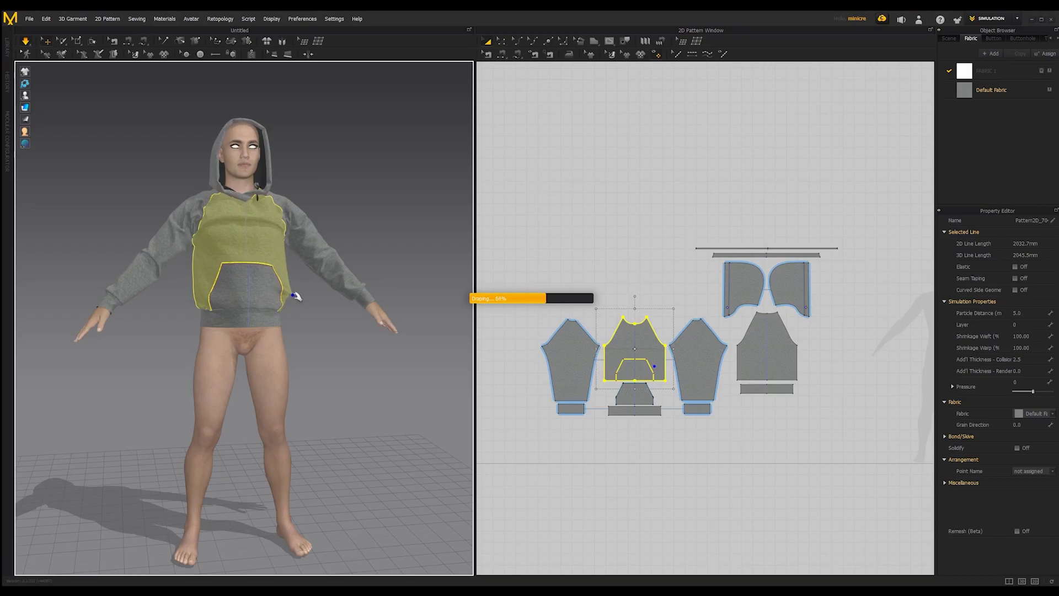
click(326, 312)
right_drag(151, 178, 136, 152)
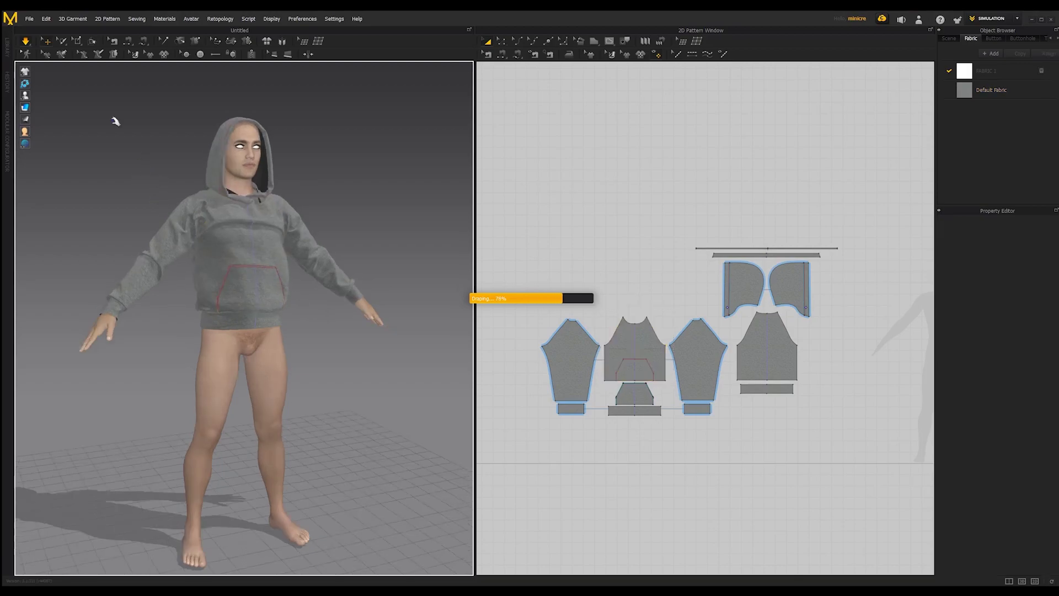
mouse_move(25, 42)
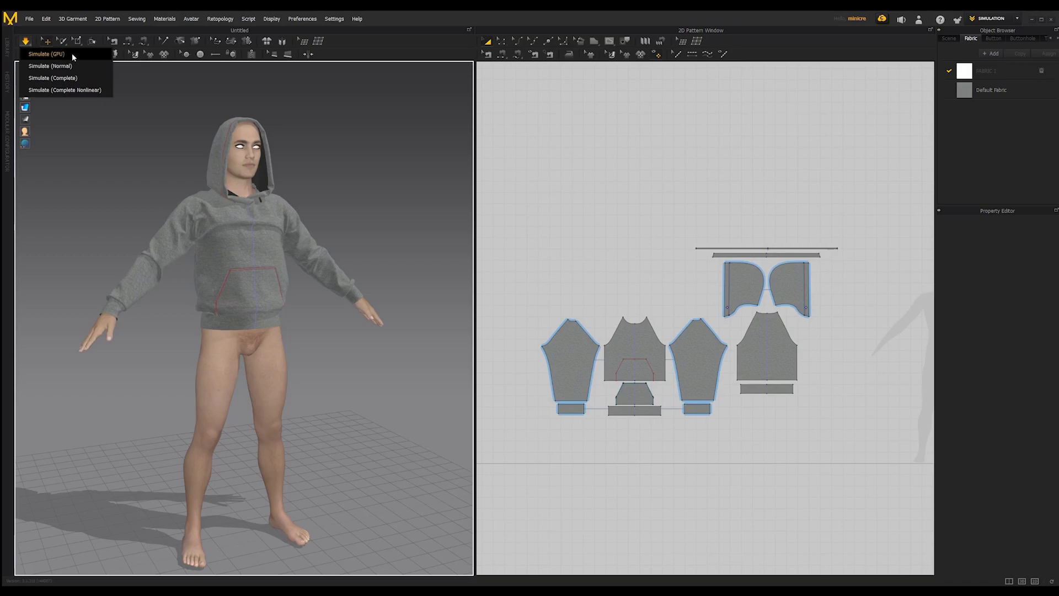
click(72, 53)
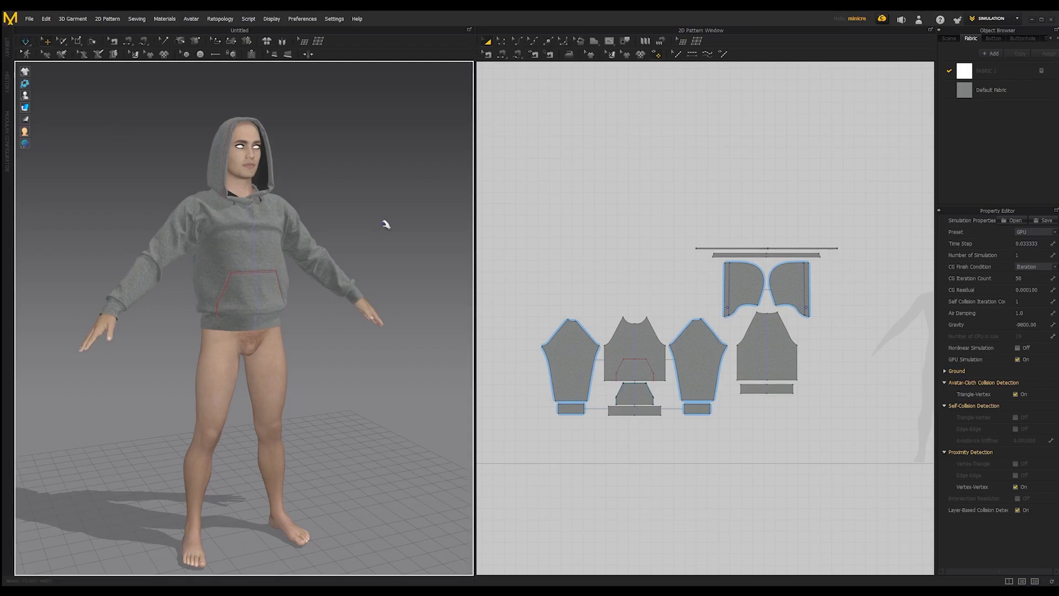
Pull the front body and front hem downward while the simulation runs to settle them around the avatar's hips
click(258, 302)
drag(257, 337, 261, 345)
click(373, 386)
right_drag(373, 386, 324, 378)
click(270, 326)
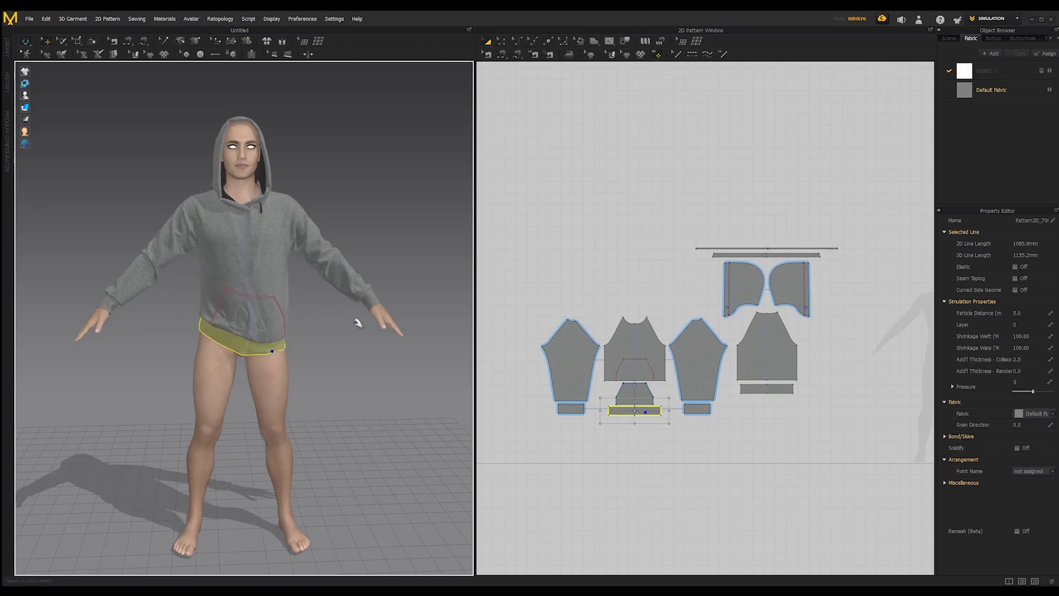
Pull the hood outward at the side of the avatar's head so its fabric settles
right_drag(305, 268, 373, 201)
click(329, 143)
drag(329, 141, 354, 151)
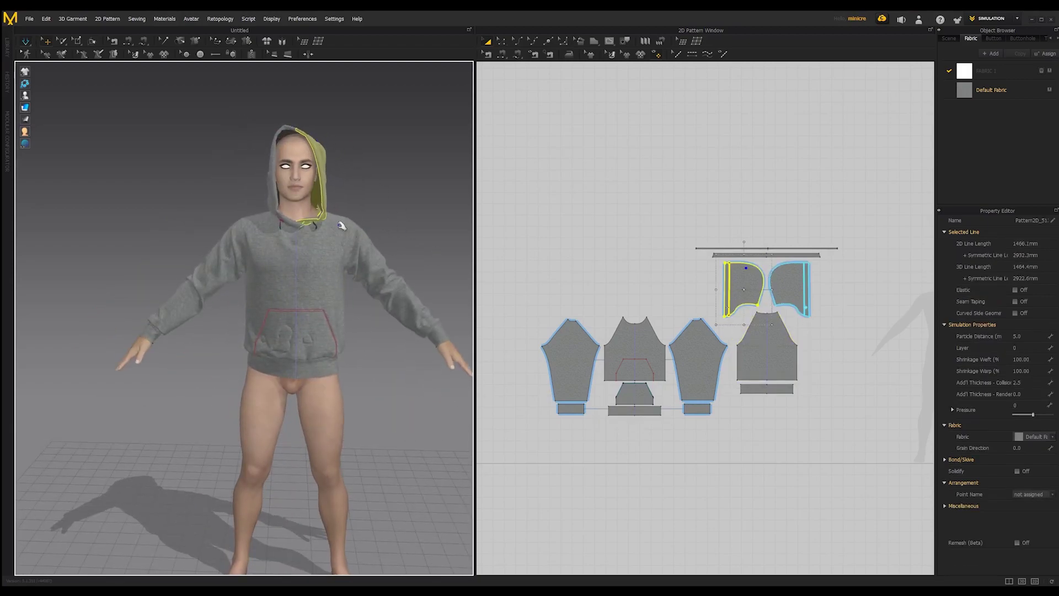
scroll(371, 381, down, 2)
middle_drag(373, 383, 333, 327)
Tug the front body and both sleeves near the wrists to settle the hoodie's drape
click(262, 289)
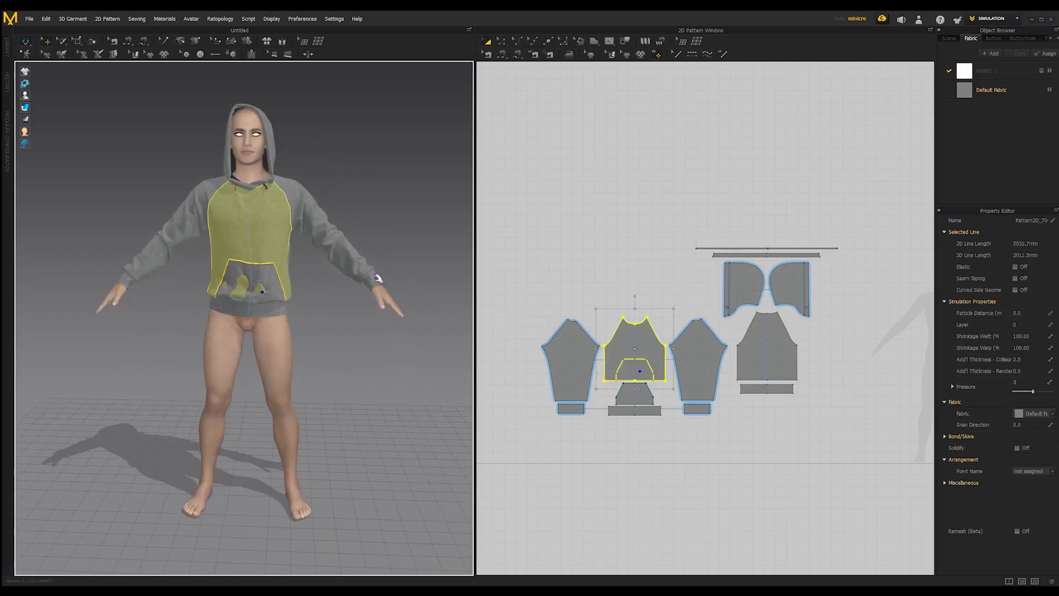
click(375, 282)
right_drag(232, 356, 107, 362)
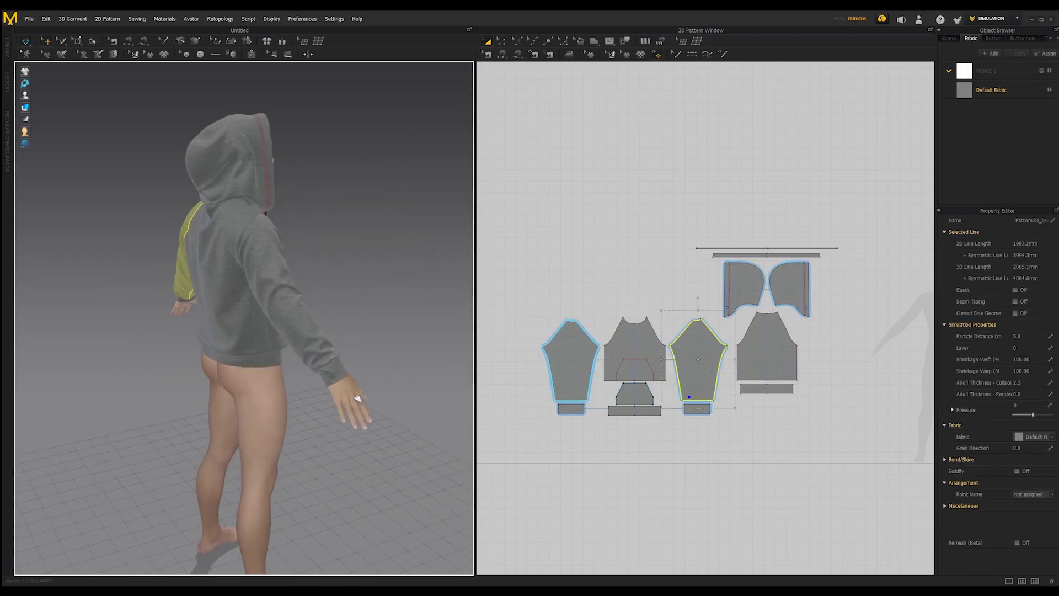
click(337, 369)
right_drag(319, 328, 276, 327)
middle_drag(419, 385, 227, 356)
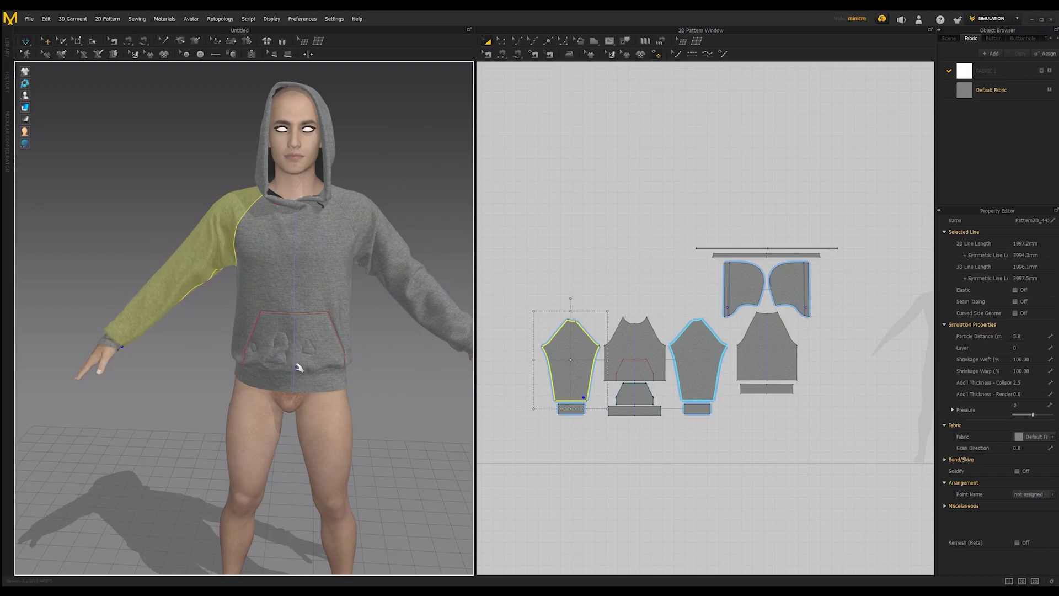
Pull the front pocket outward from the hoodie body in simulation to work out its wrinkles
click(327, 379)
right_drag(390, 390, 461, 379)
middle_drag(461, 380, 432, 411)
mouse_move(321, 332)
mouse_down()
mouse_move(392, 346)
mouse_move(363, 354)
mouse_move(317, 338)
mouse_up()
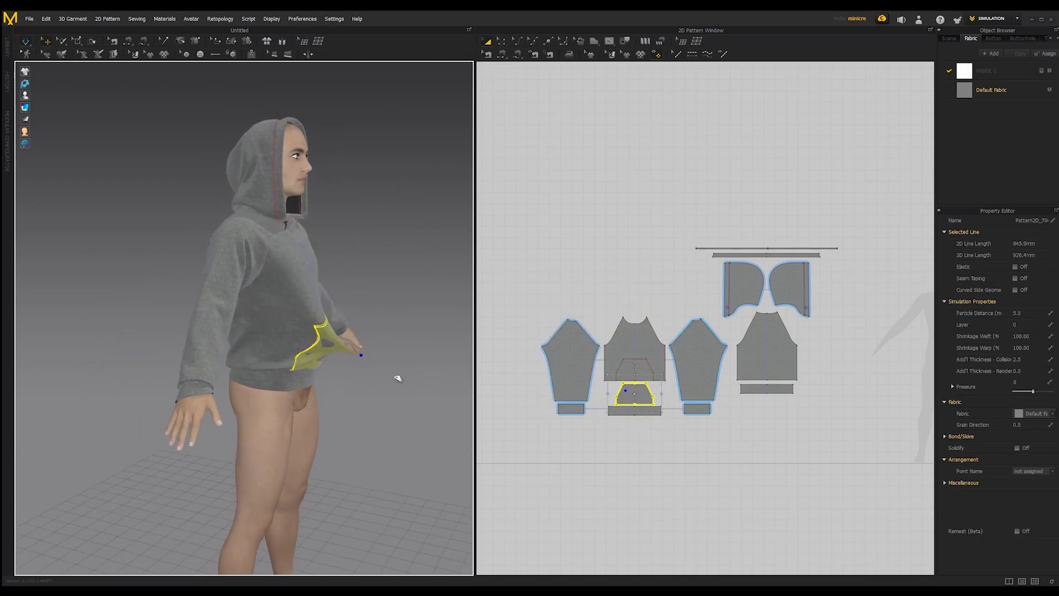
right_drag(402, 426, 361, 409)
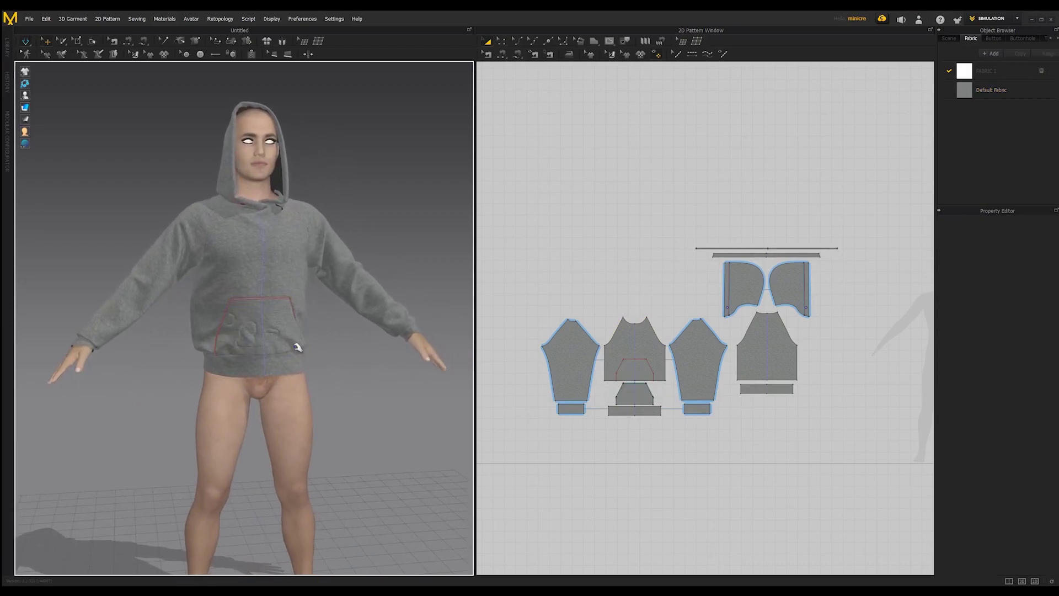
click(375, 391)
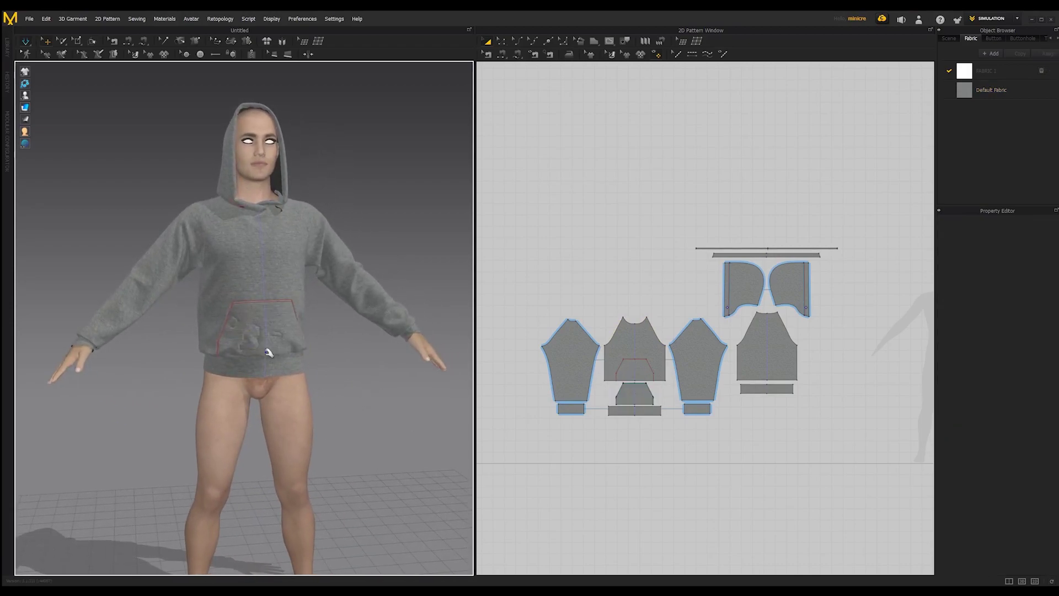
Try moving the right sleeve and its cuff separately in the 2D pattern layout, undoing each move
middle_drag(655, 485, 651, 474)
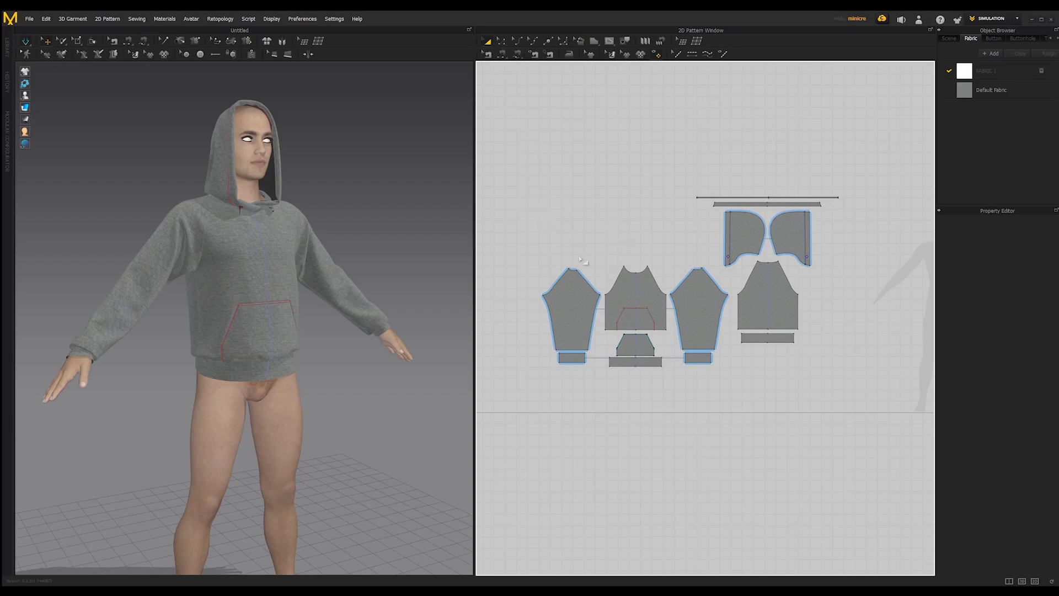
click(573, 306)
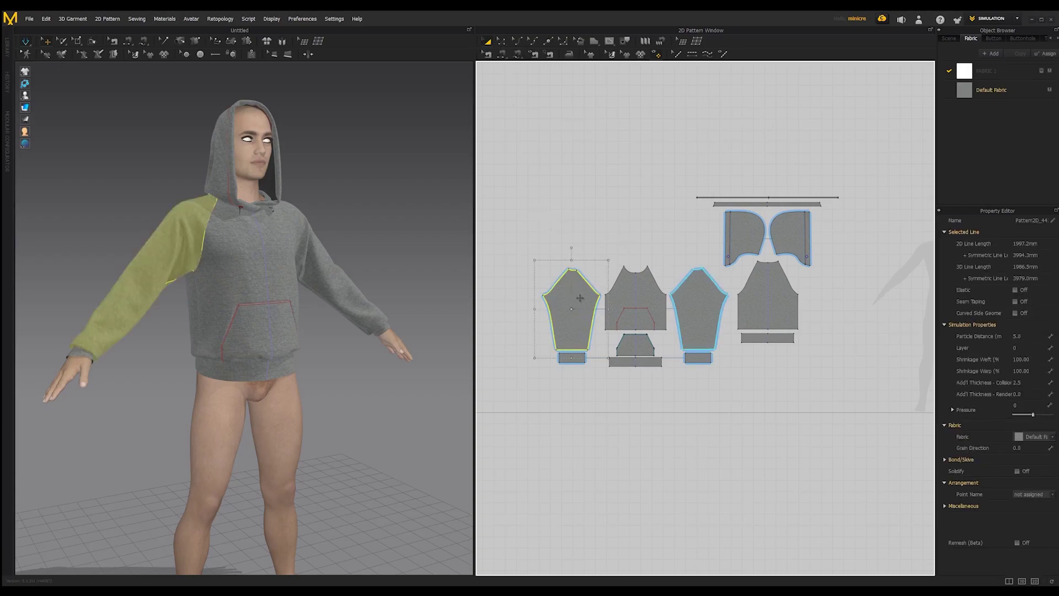
drag(580, 298, 553, 264)
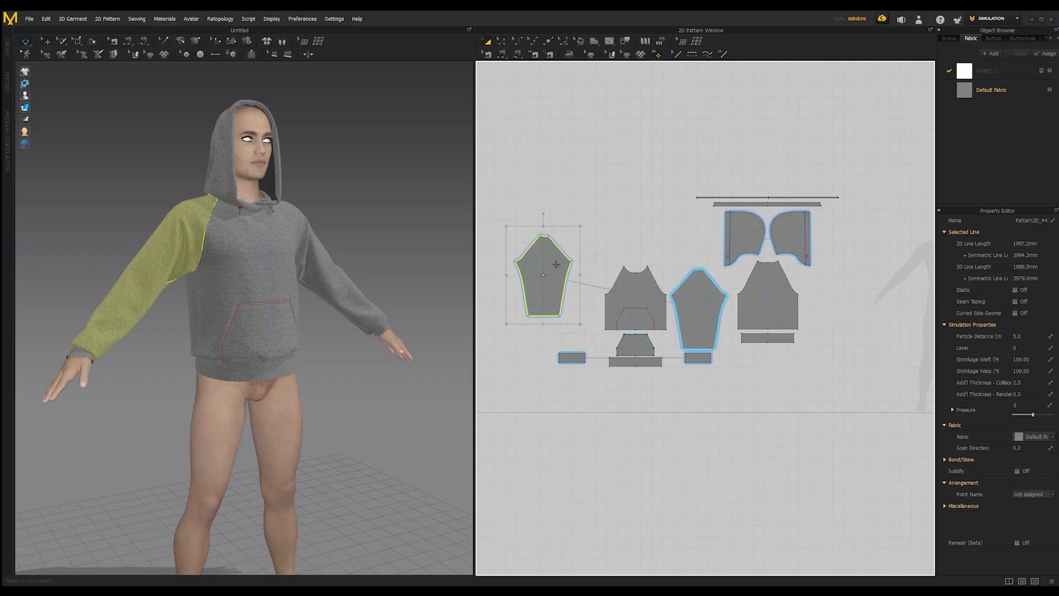
key(ctrl+z)
click(573, 358)
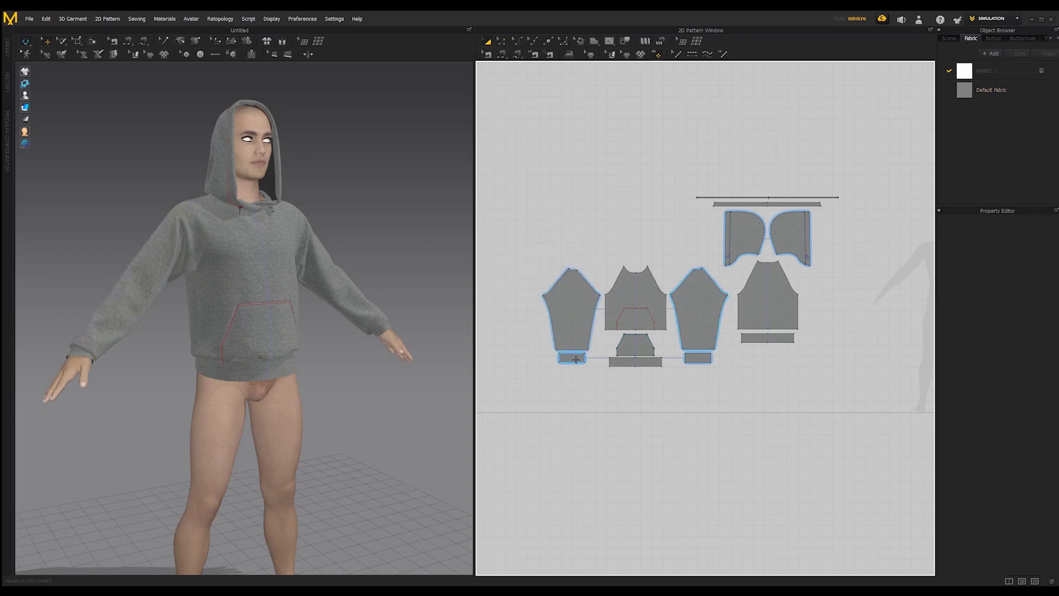
drag(574, 358, 558, 389)
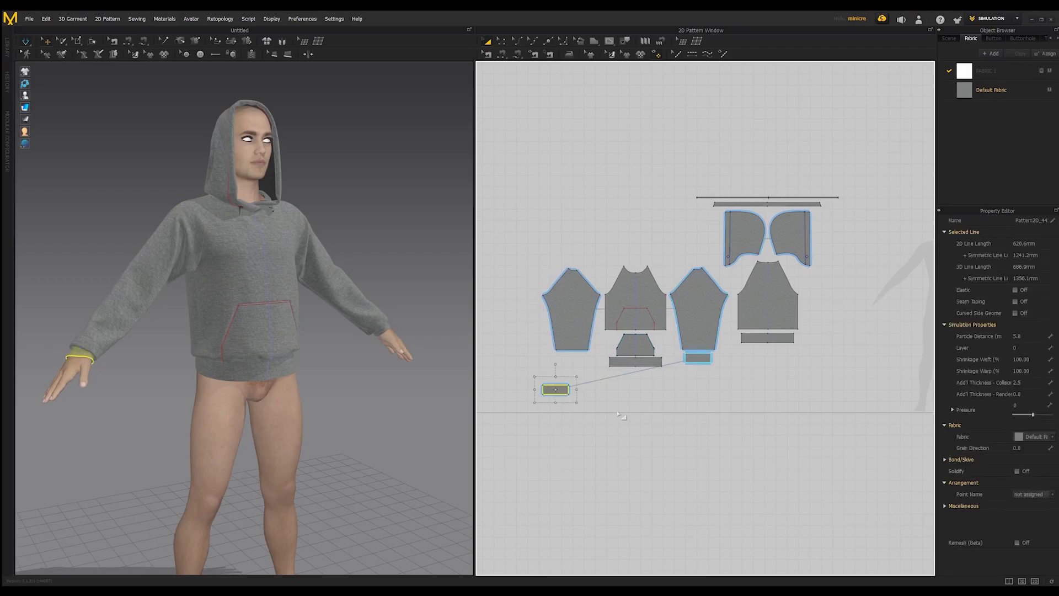
key(ctrl+z)
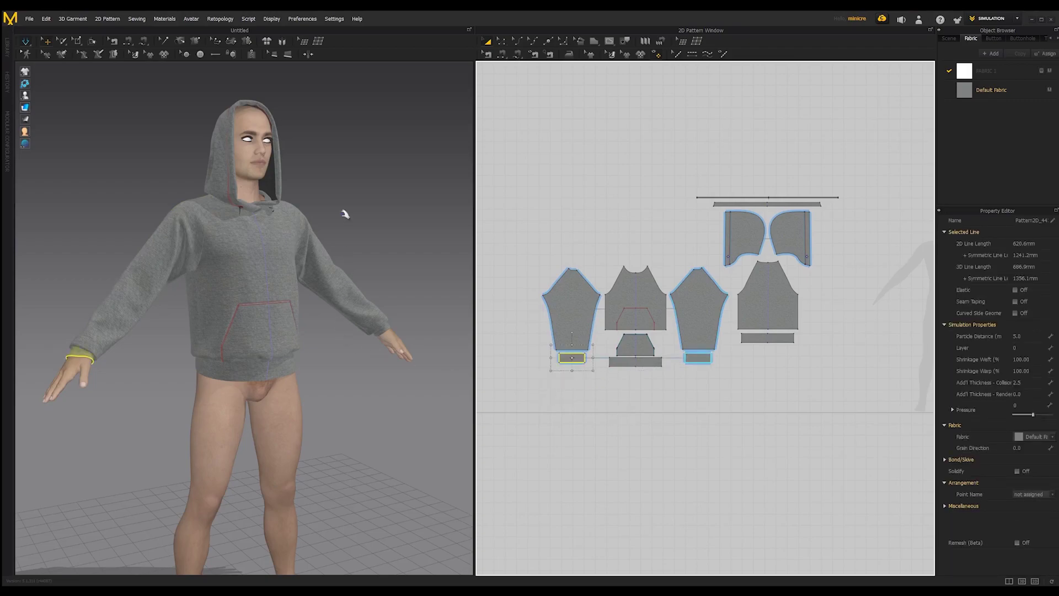
Stop the garment simulation and try moving the front body piece upward in the 2D layout, undoing the move
click(25, 43)
click(612, 257)
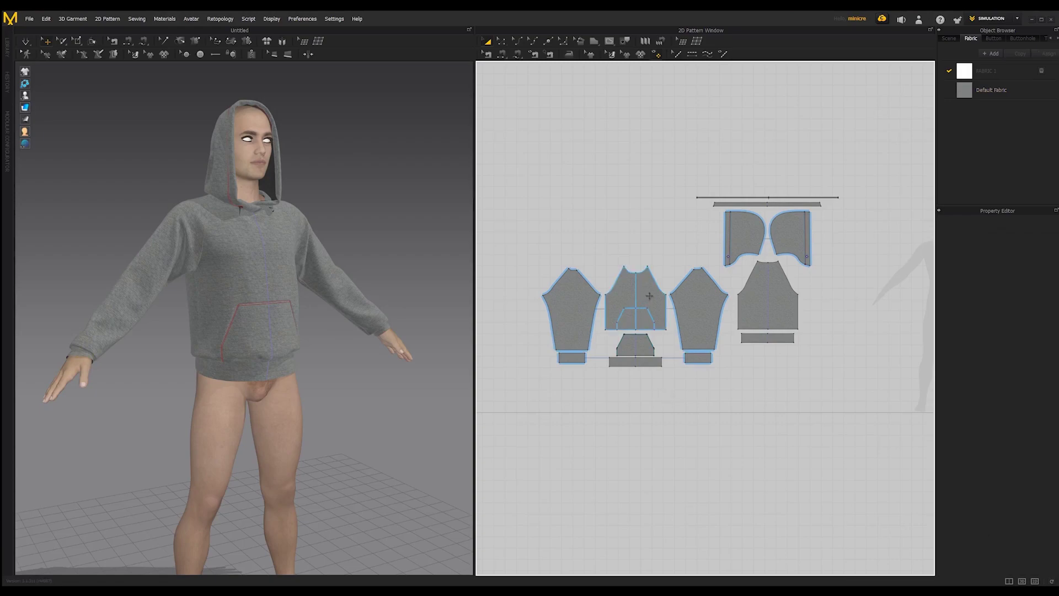
click(650, 297)
drag(653, 295, 652, 253)
key(ctrl+z)
Move the pocket and front hem pieces together down, clear of the front body piece in the 2D layout
click(628, 428)
click(628, 310)
right_drag(325, 412, 226, 388)
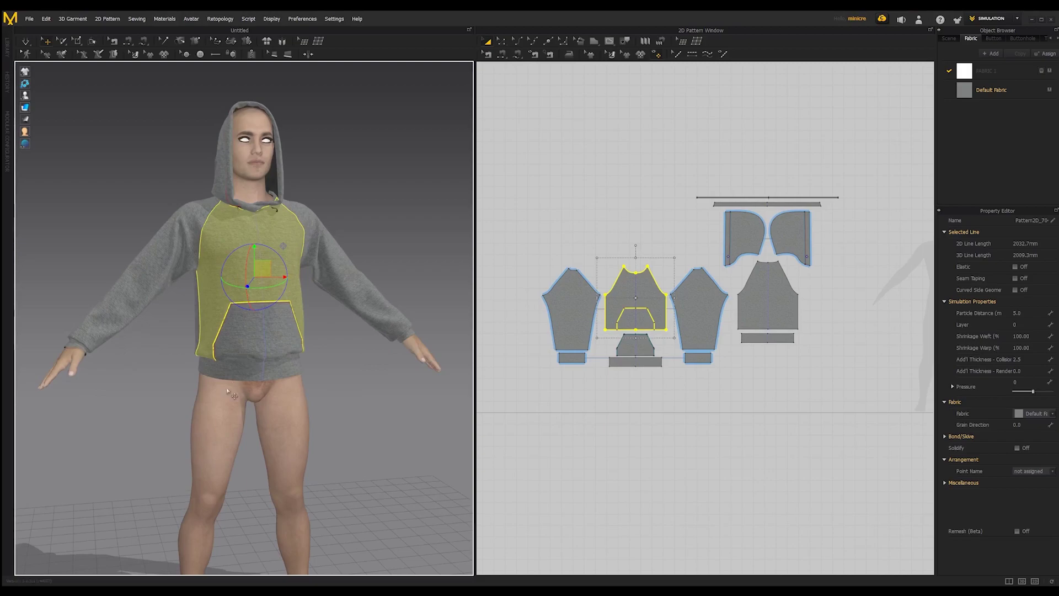
click(646, 347)
shift+click(651, 361)
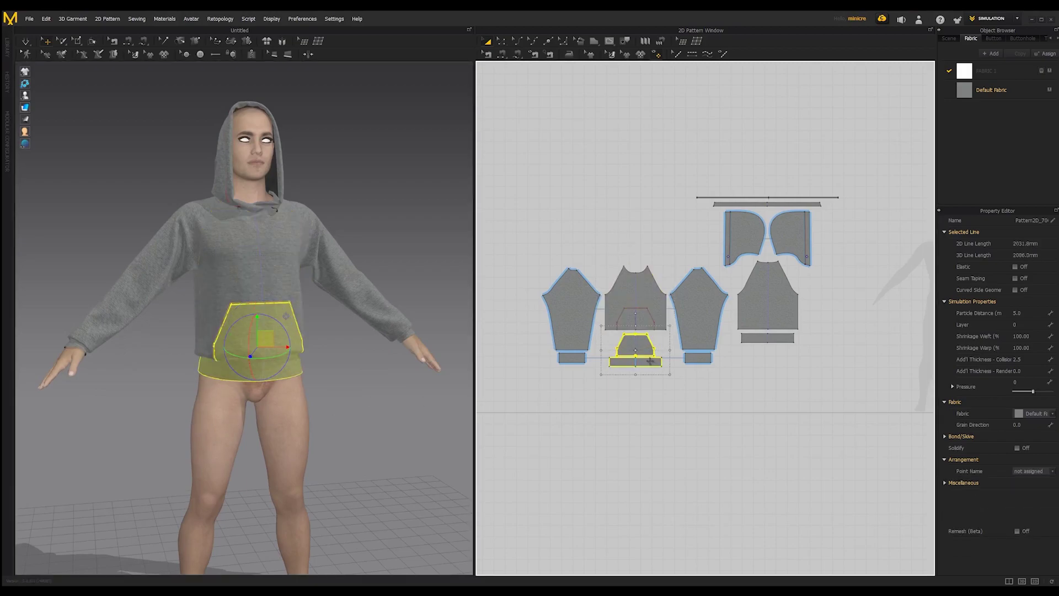
drag(642, 341, 644, 389)
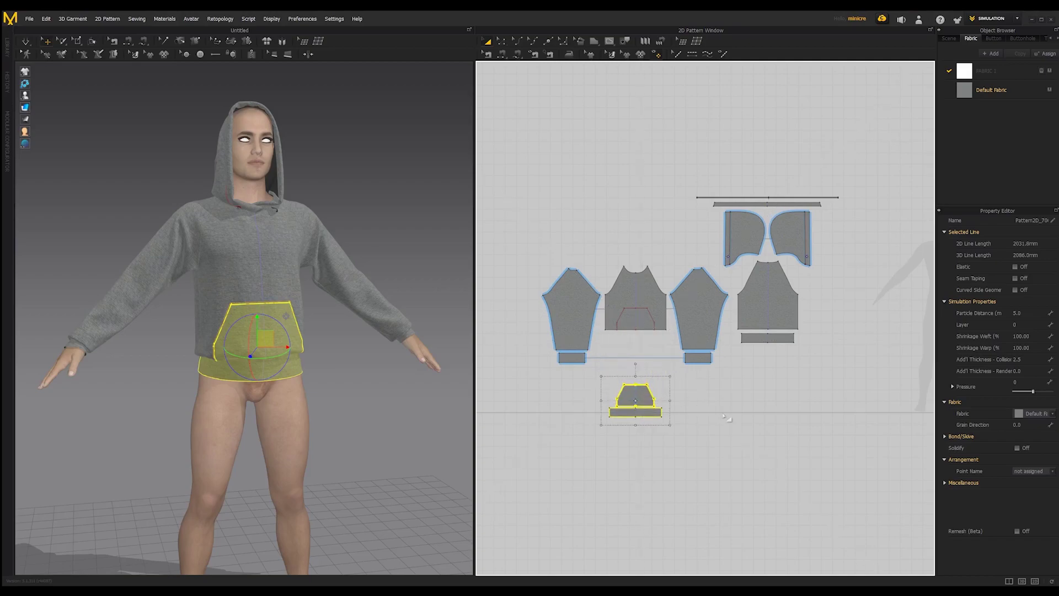
click(726, 421)
Select the front body piece's bottom edge and pocket outline and try moving them down, undoing the move
click(500, 41)
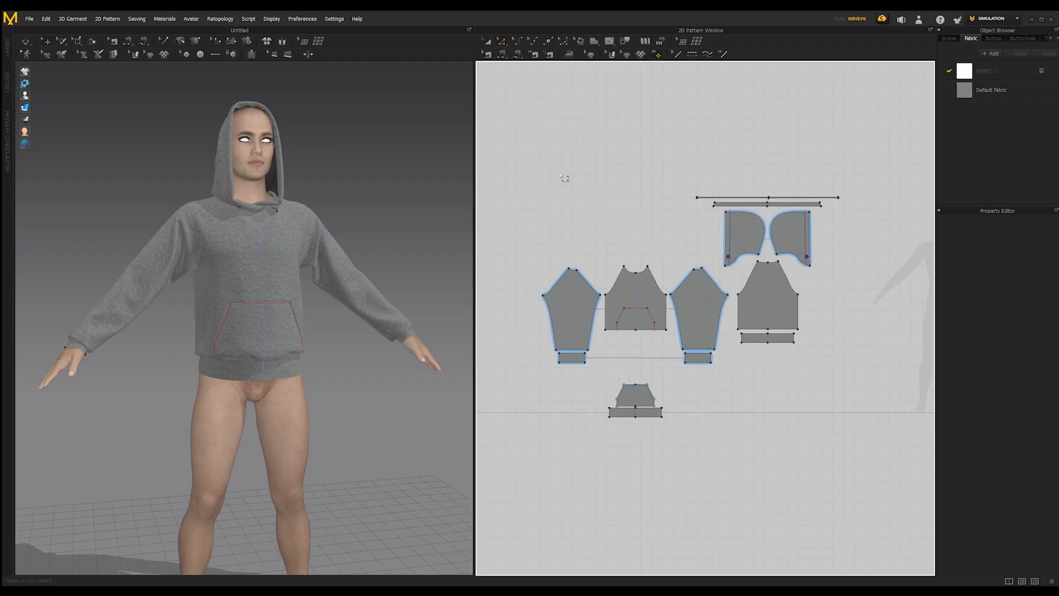
scroll(655, 356, up, 2)
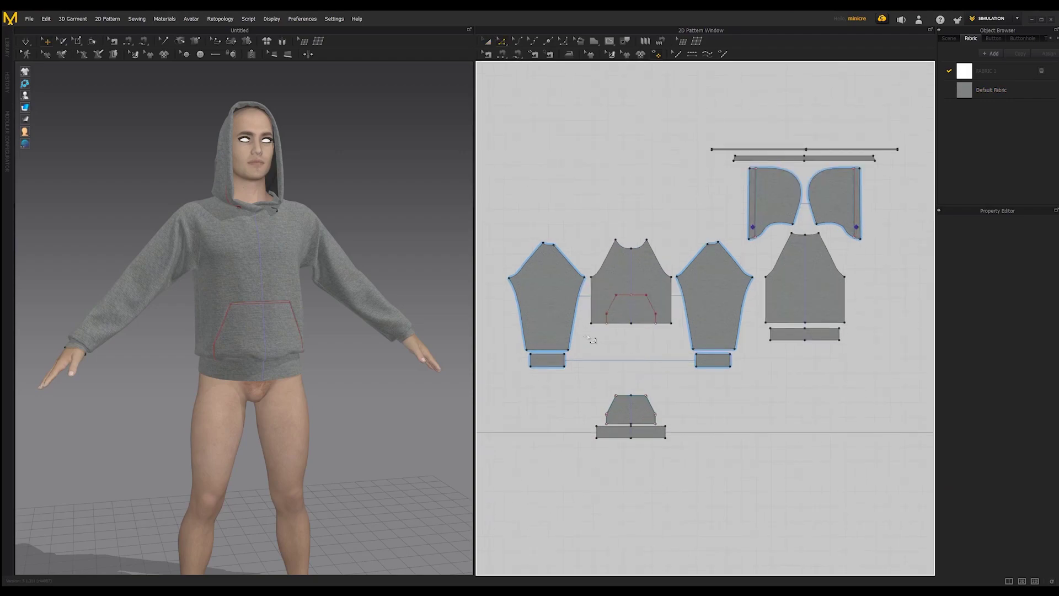
drag(665, 298, 680, 297)
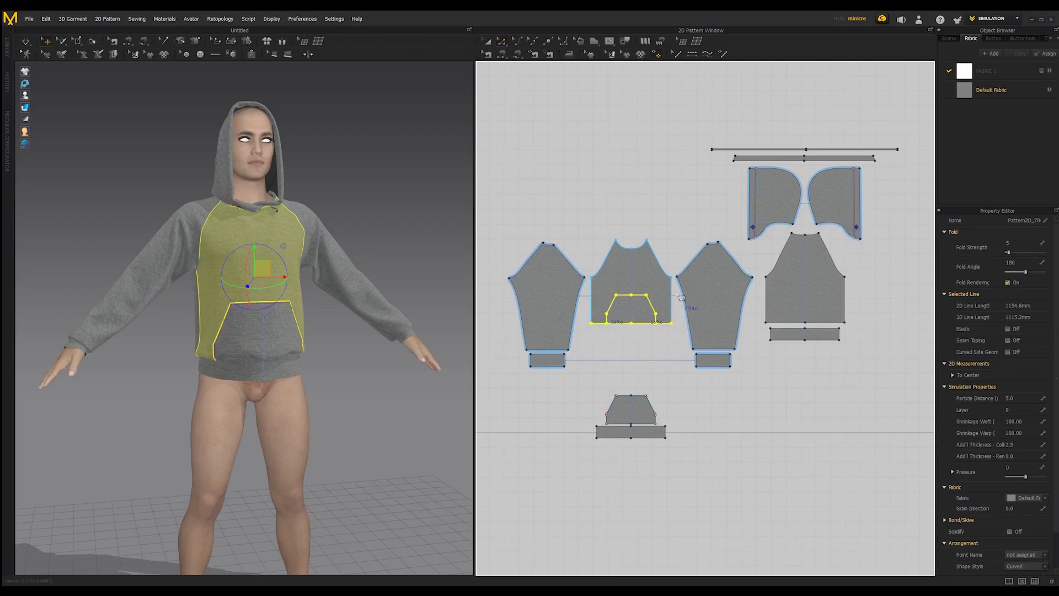
drag(643, 297, 652, 329)
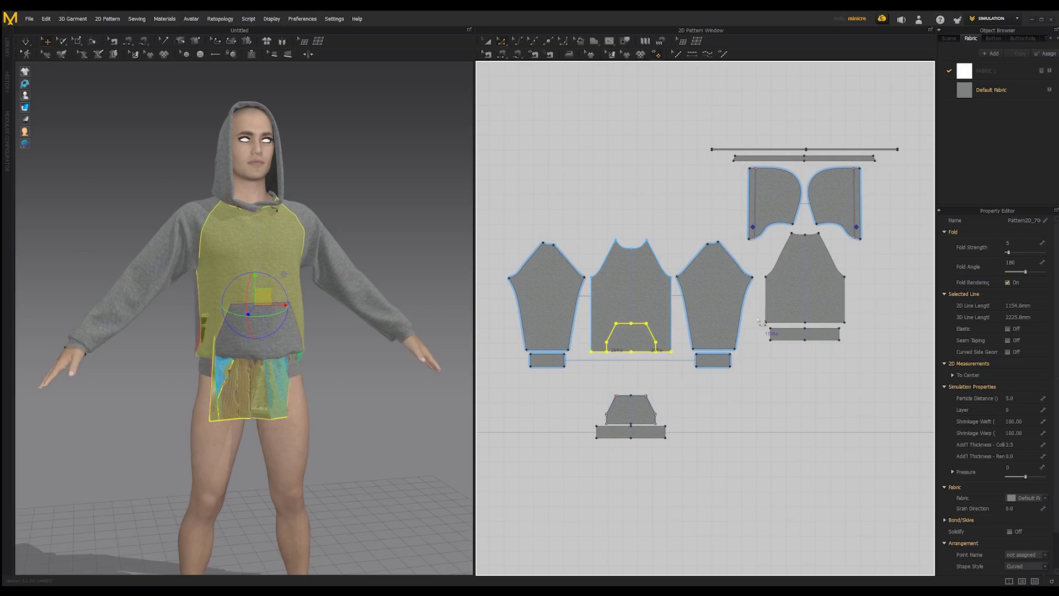
key(ctrl+z)
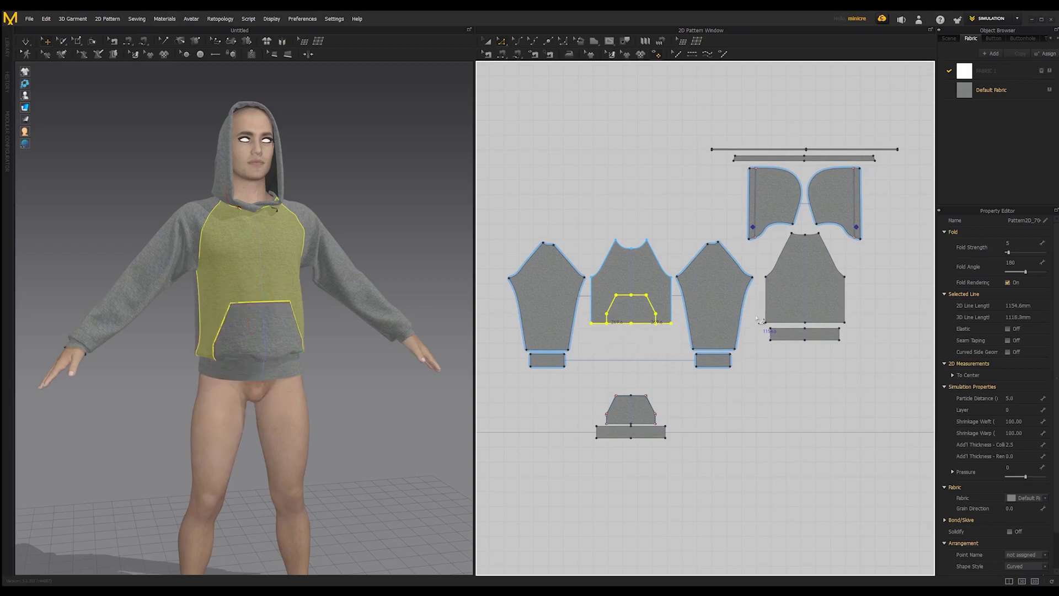
Add the back body's bottom edge and back hem piece to the selection and move everything down together to lengthen the body
click(822, 328)
drag(826, 327, 828, 362)
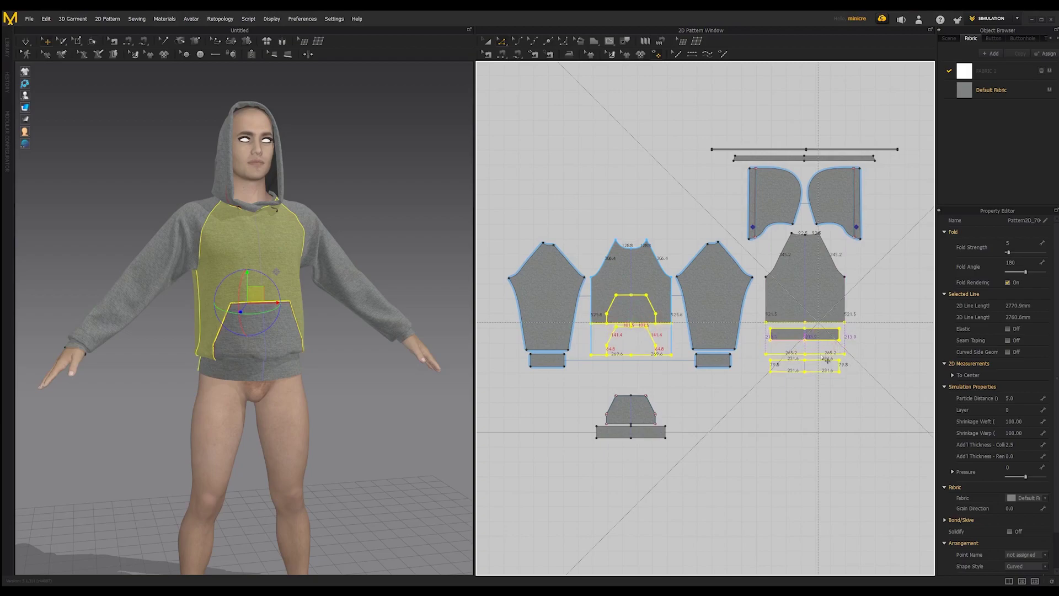
drag(828, 361, 822, 359)
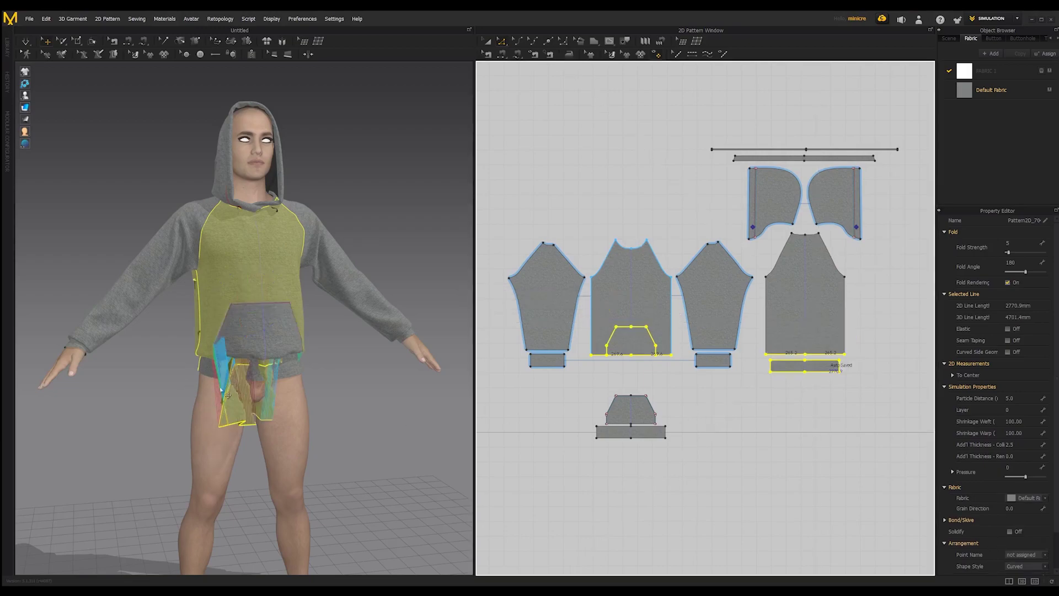
click(551, 460)
Simulate the lengthened hoodie and pull the crumpled front fabric down over the hips
right_drag(378, 425, 367, 422)
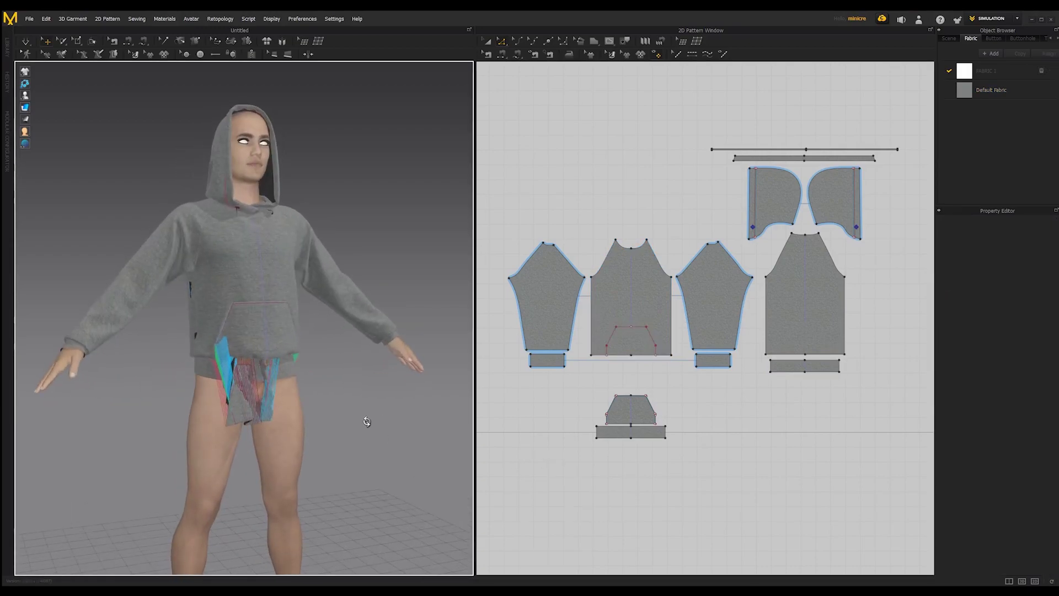
click(25, 41)
key(space)
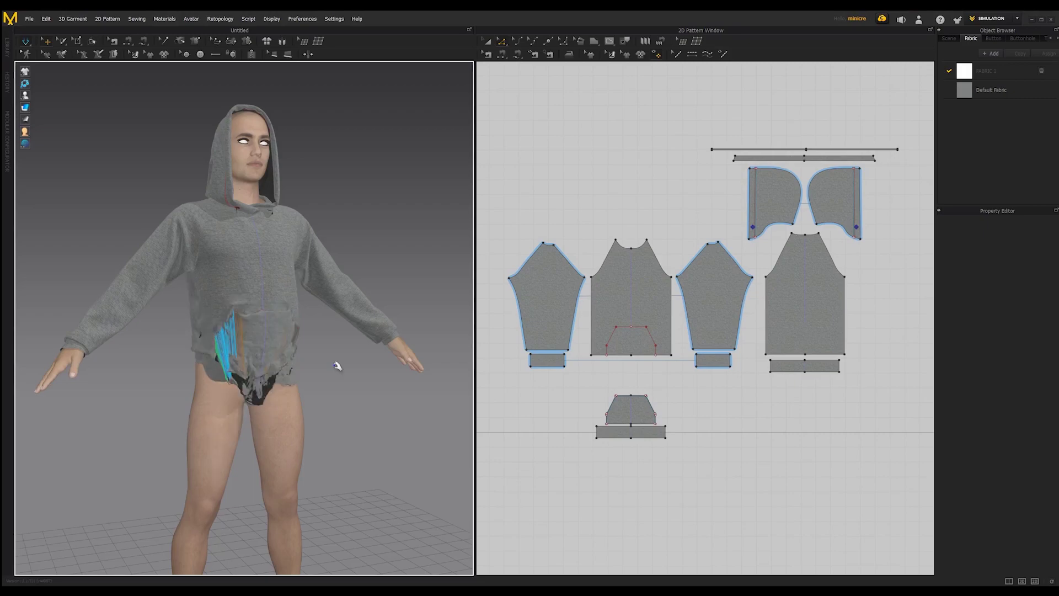
scroll(220, 387, down, 2)
drag(224, 374, 184, 483)
click(497, 309)
drag(225, 353, 220, 317)
Pull the front pocket outward and downward in simulation to smooth the folds in the front and hem
scroll(342, 309, up, 2)
mouse_move(332, 309)
right_down()
mouse_move(419, 309)
mouse_move(331, 320)
right_up()
click(249, 377)
key(space)
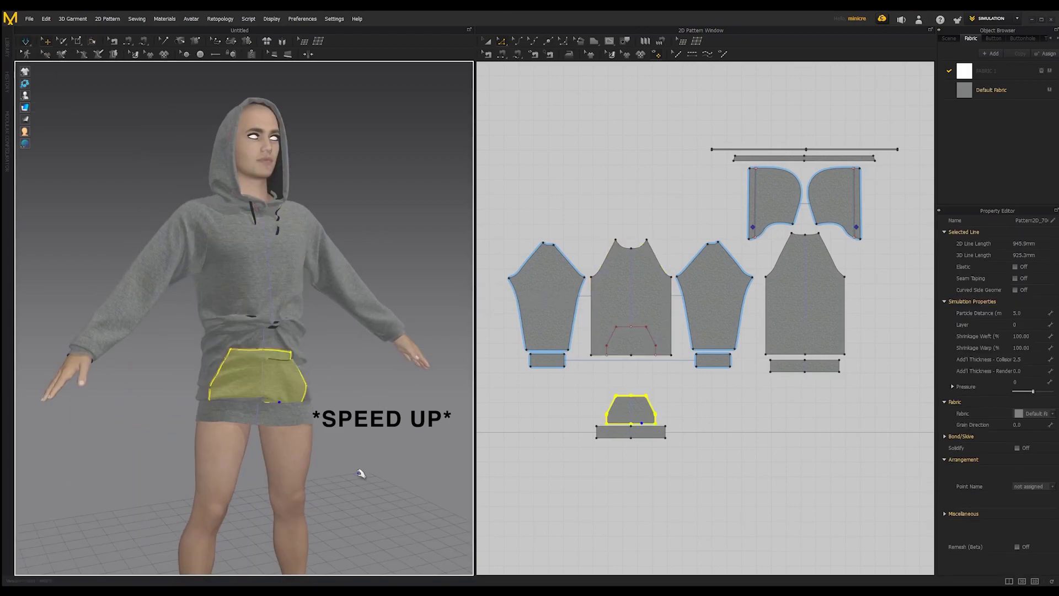
scroll(288, 394, down, 1)
drag(273, 394, 270, 405)
scroll(298, 420, down, 1)
right_drag(332, 419, 293, 417)
drag(274, 395, 285, 407)
right_drag(298, 414, 342, 416)
click(497, 332)
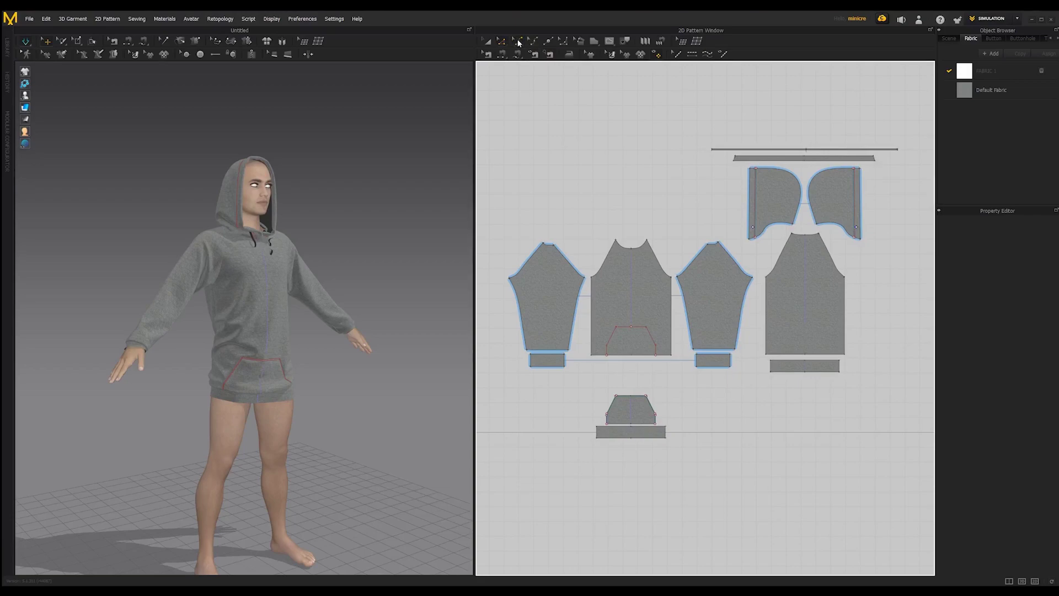
Curve both side edges of the front body piece slightly inward in the 2D layout
click(518, 42)
scroll(652, 278, up, 2)
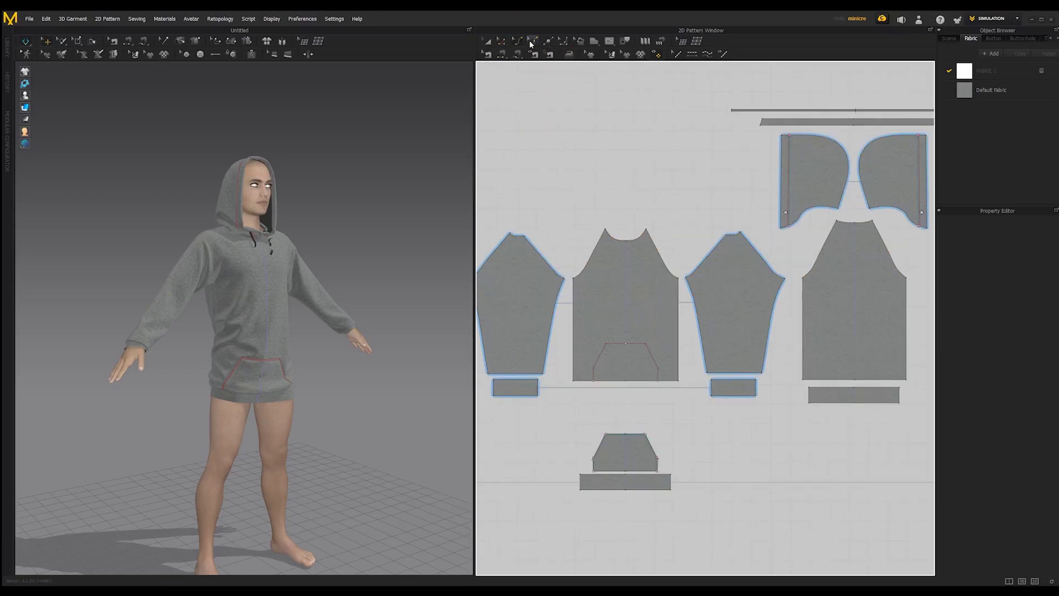
click(678, 334)
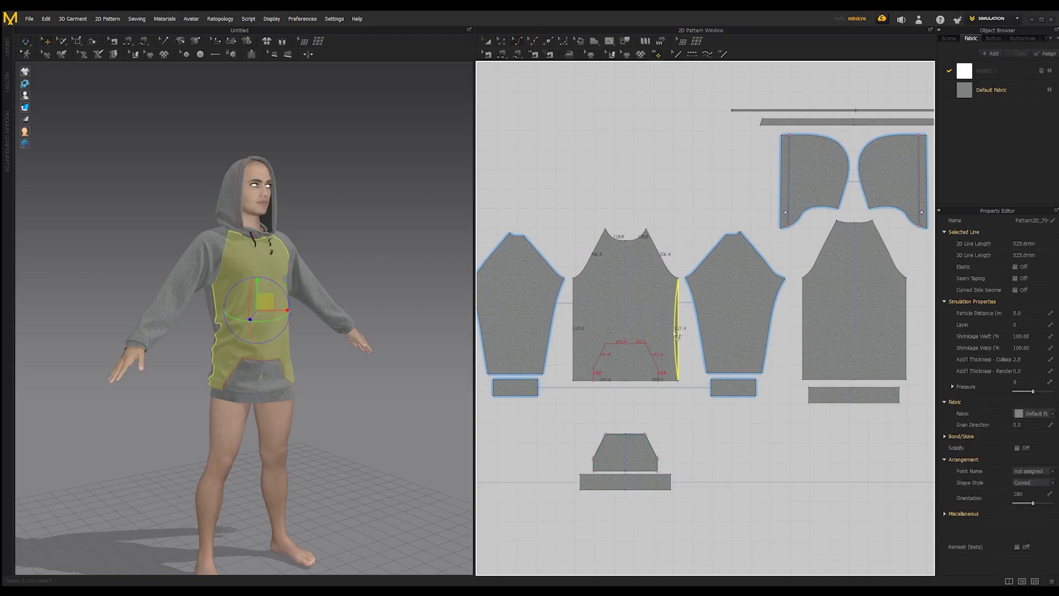
click(575, 331)
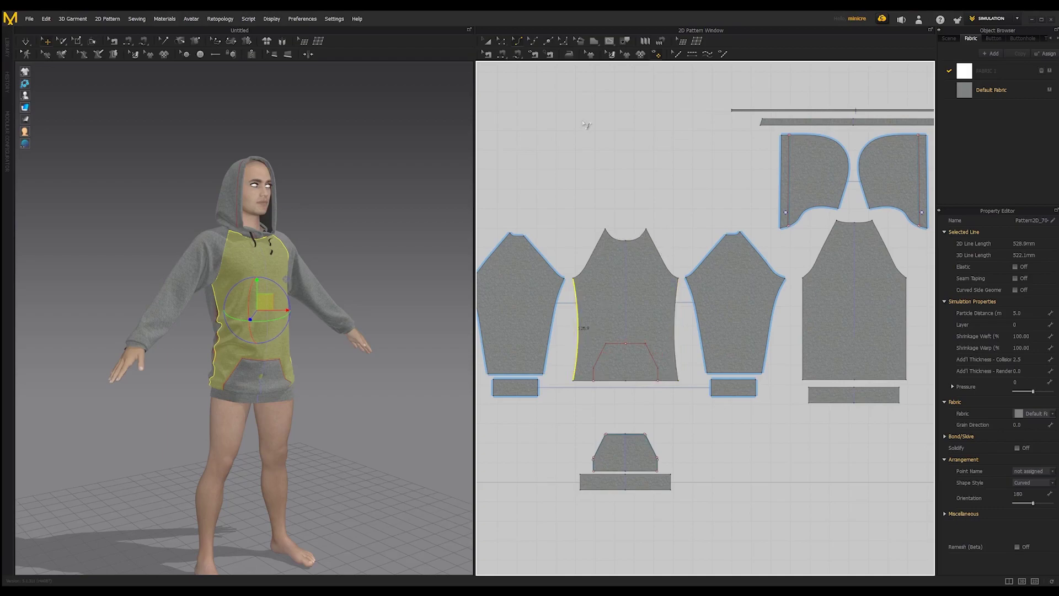
Add curve points to both side edges of the front body piece and pull them further inward to narrow the waist
click(533, 42)
click(683, 281)
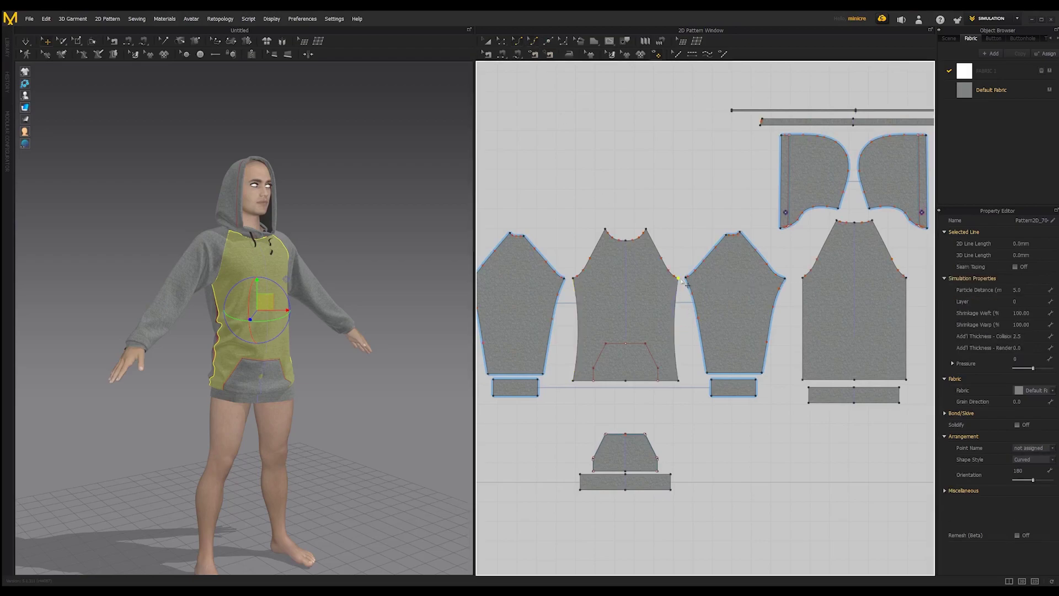
scroll(687, 332, up, 3)
drag(662, 297, 639, 281)
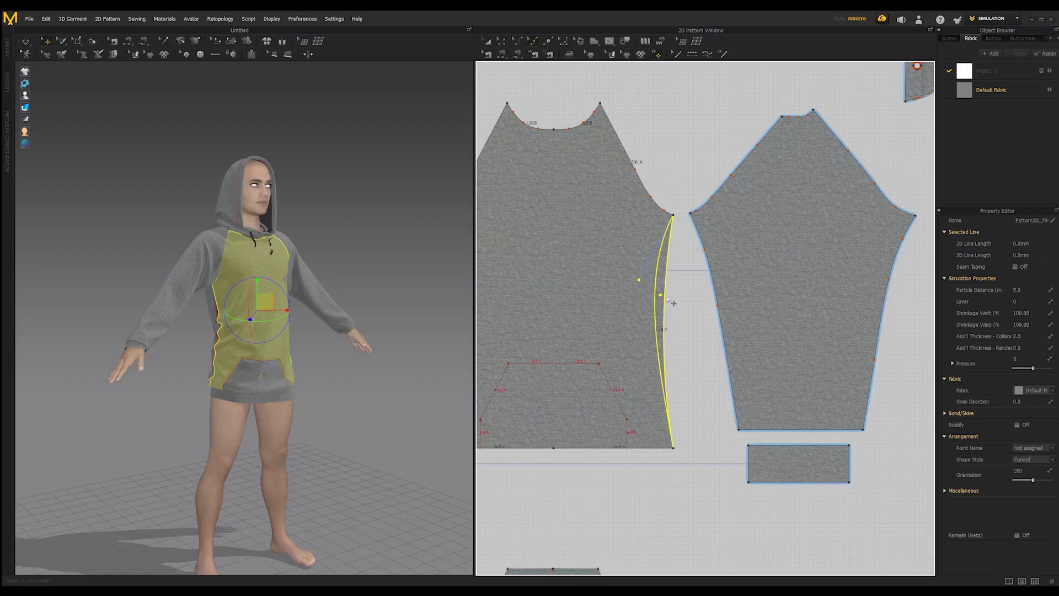
scroll(668, 317, down, 3)
click(515, 252)
drag(523, 301, 533, 298)
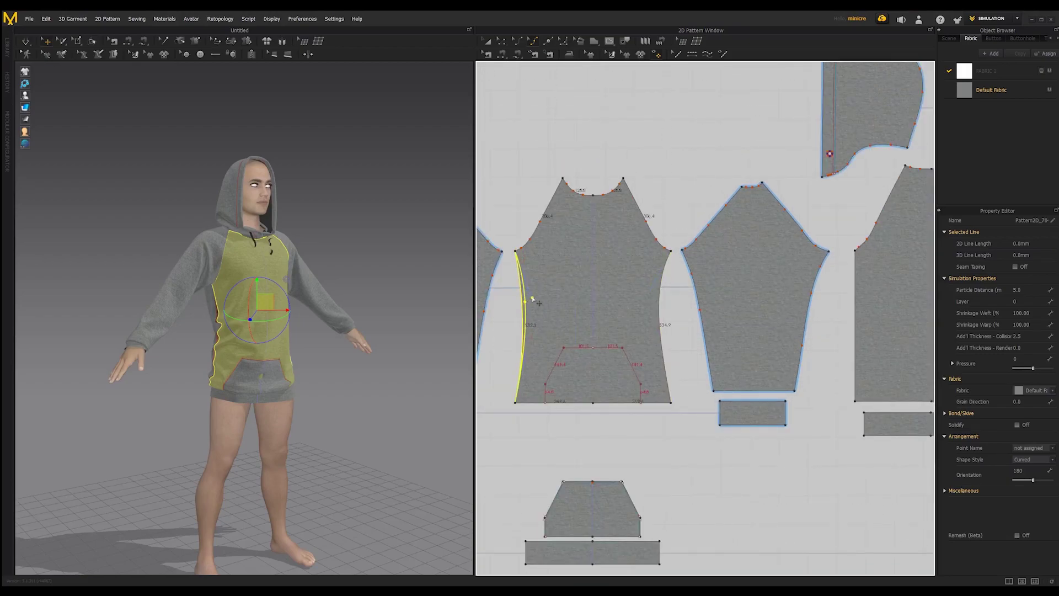
click(529, 168)
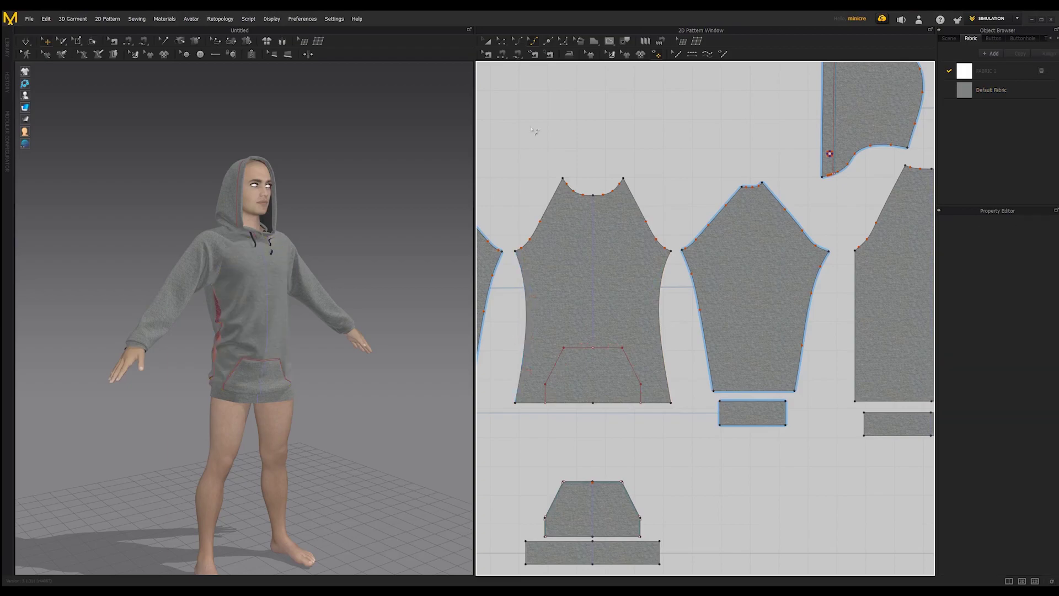
Add a point about midway along the right side edge of the front body piece
click(548, 41)
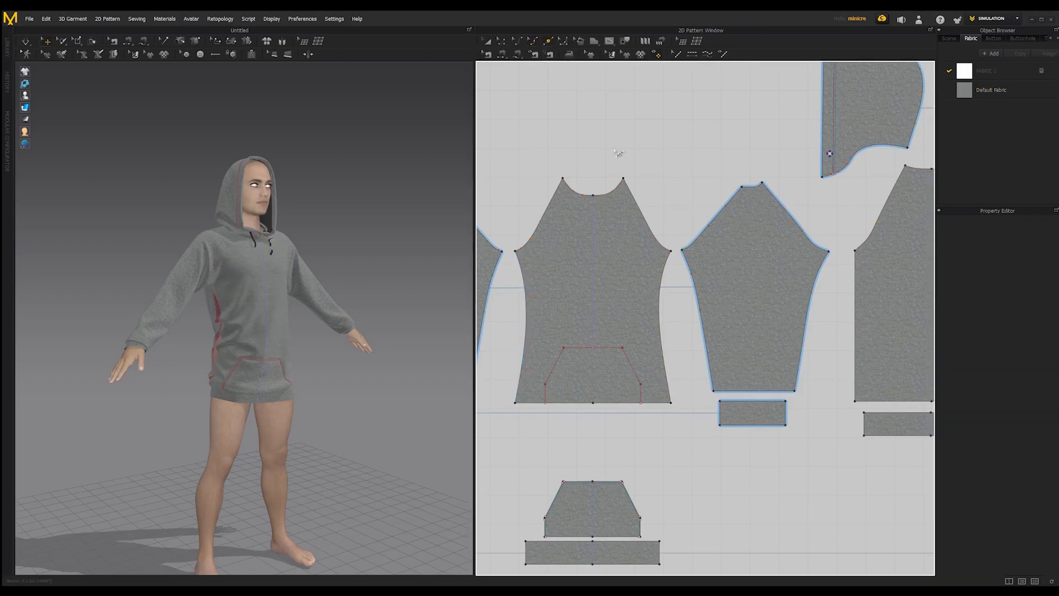
click(659, 302)
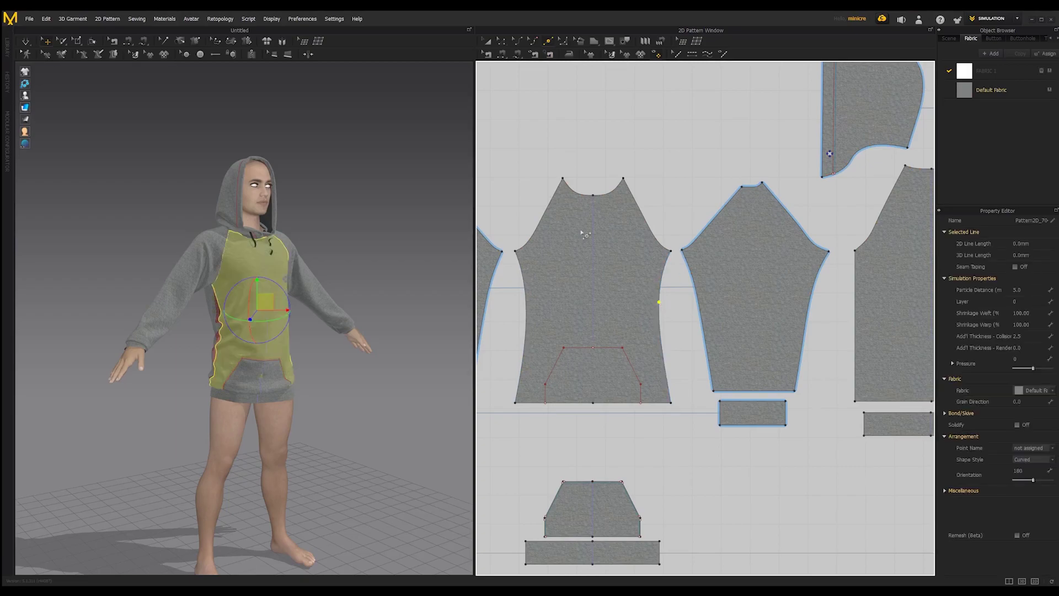
click(666, 308)
Try moving the added side point inward and reshaping the edge below it, undoing the edits
drag(660, 302, 649, 312)
click(680, 329)
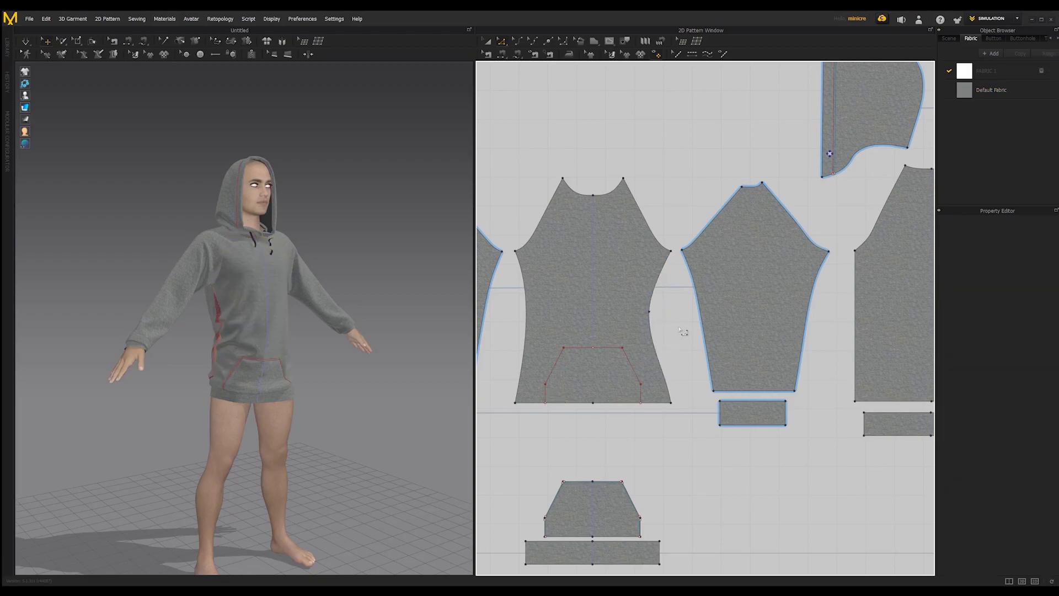
click(650, 313)
drag(648, 347, 676, 360)
click(676, 360)
key(ctrl+z)
key(ctrl+z)
click(702, 440)
key(ctrl+z)
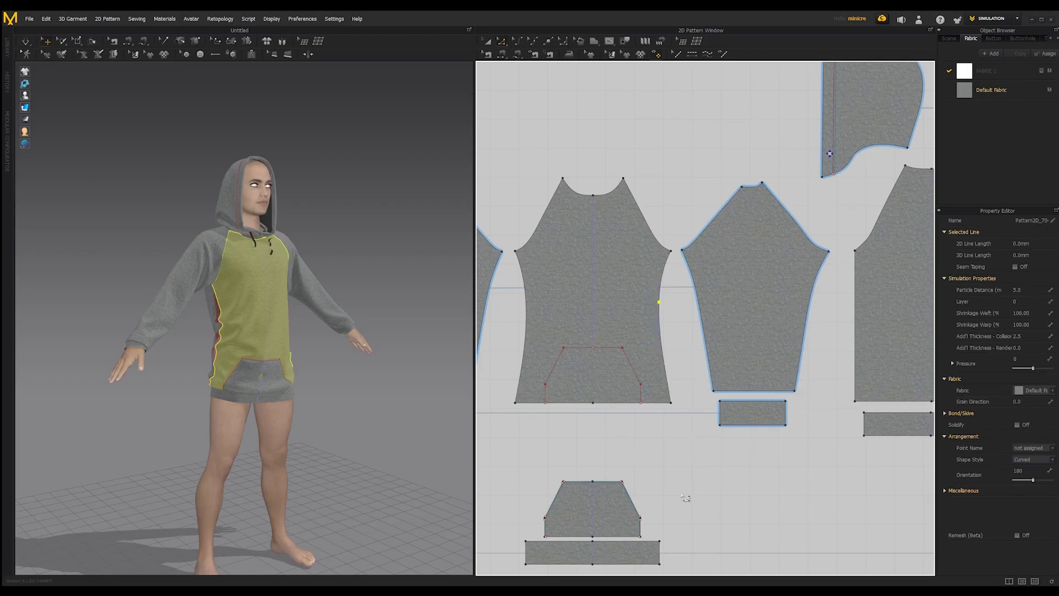
scroll(674, 445, down, 3)
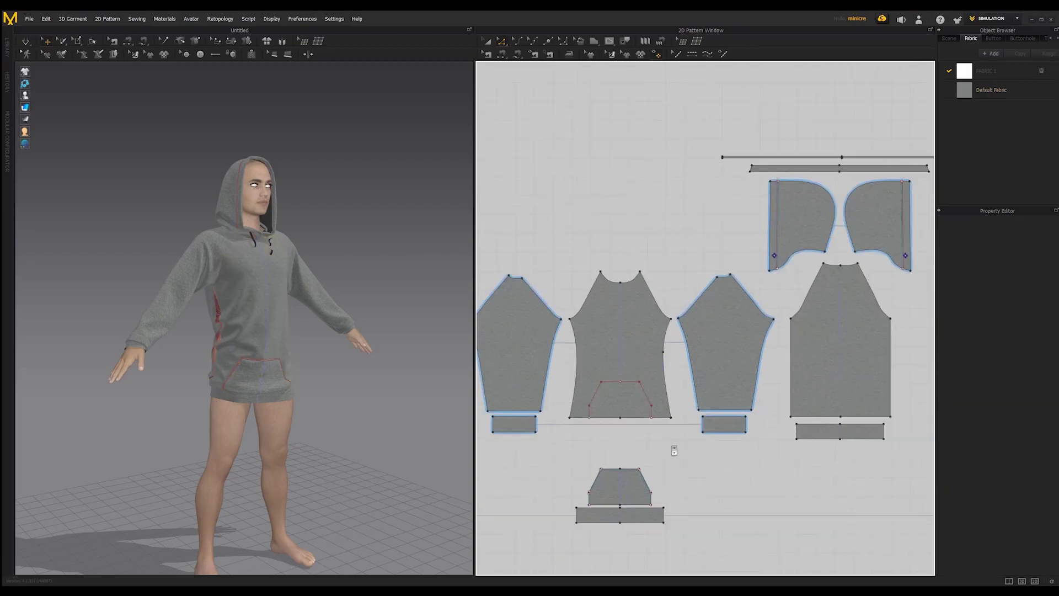
key(ctrl+z)
Switch to the Animation workspace, choose GPU simulation and record the garment through the avatar's move into its pose
click(1005, 19)
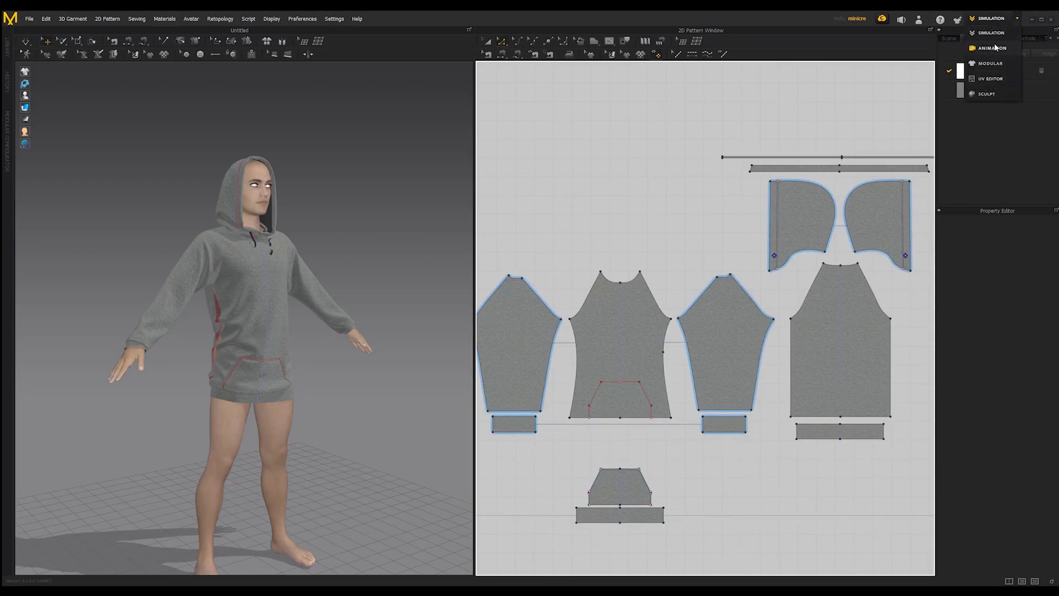
click(992, 48)
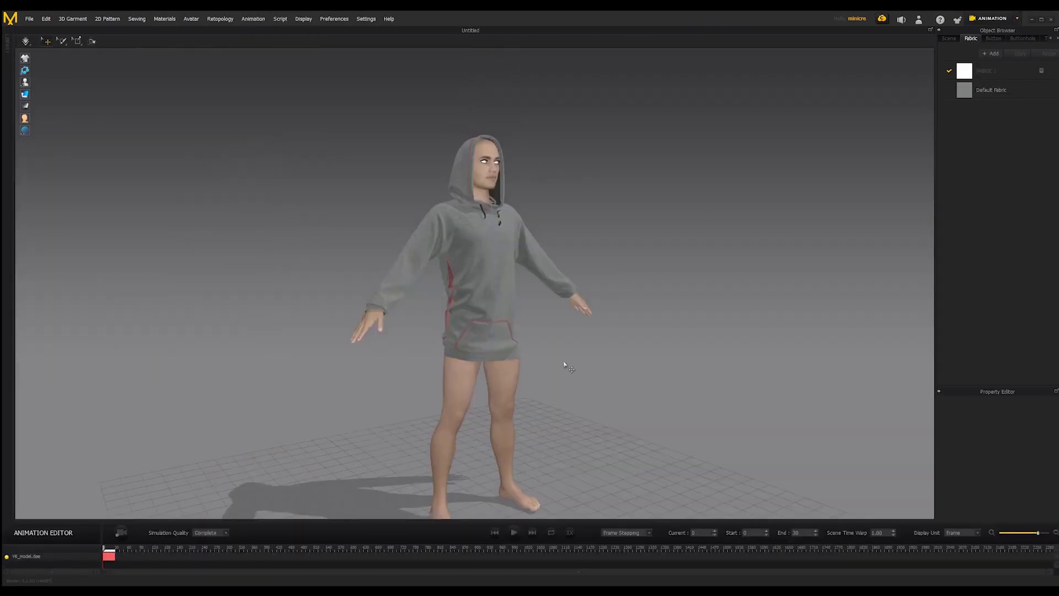
mouse_move(563, 365)
right_down()
mouse_move(539, 350)
mouse_move(563, 359)
mouse_move(551, 362)
right_up()
click(26, 41)
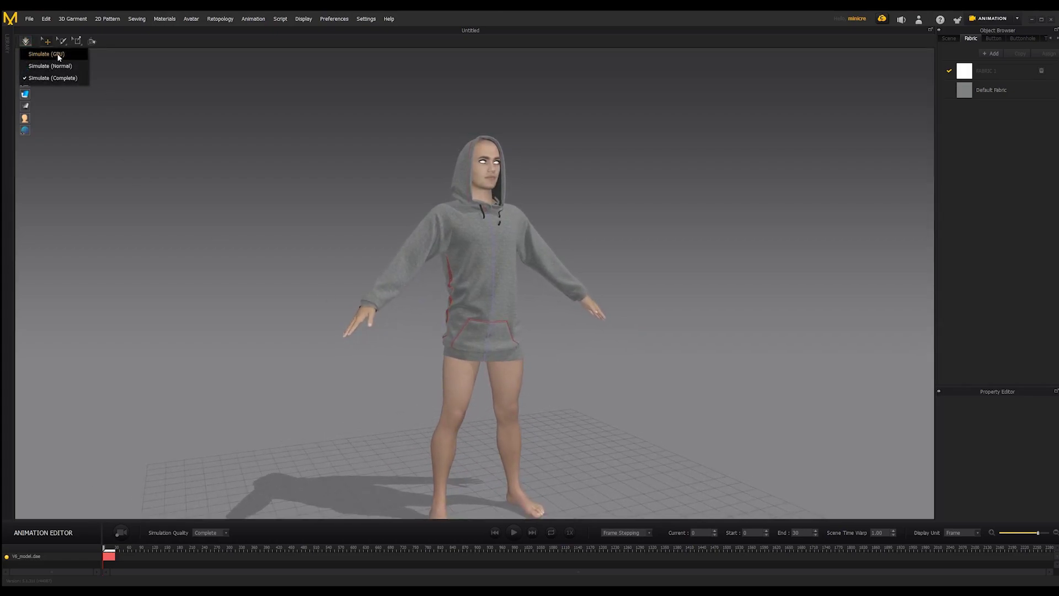
click(59, 56)
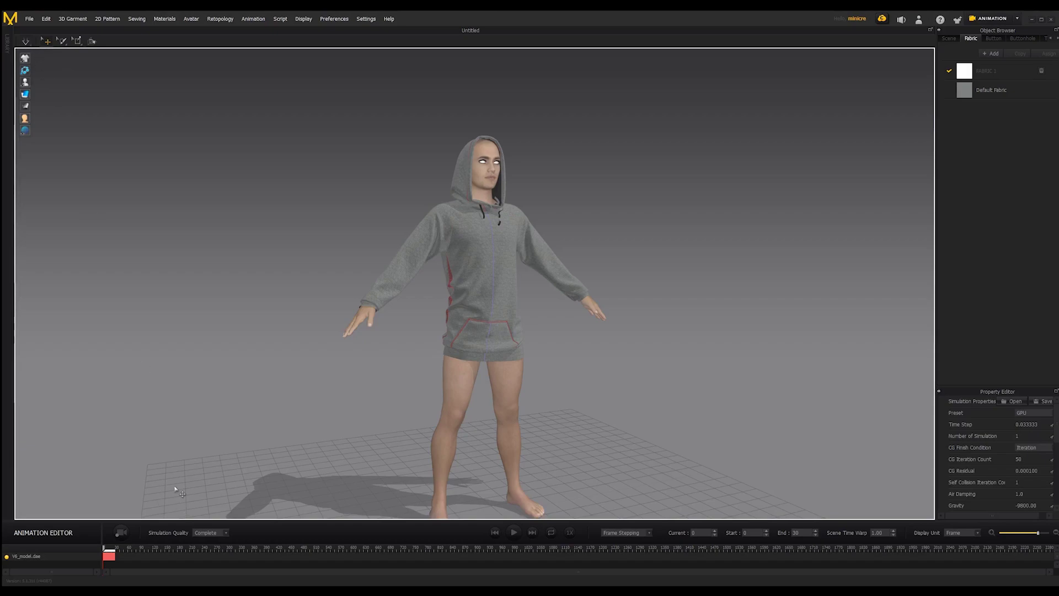
click(124, 531)
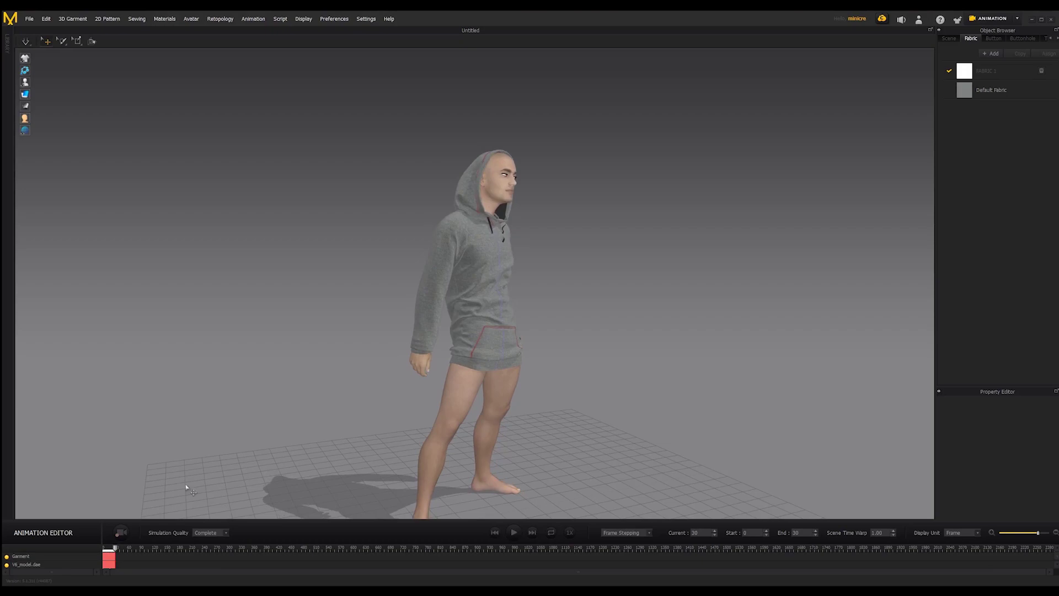
right_drag(614, 438, 613, 407)
Return to the Simulation workspace and start a GPU simulation of the hoodie on the posed avatar
click(995, 20)
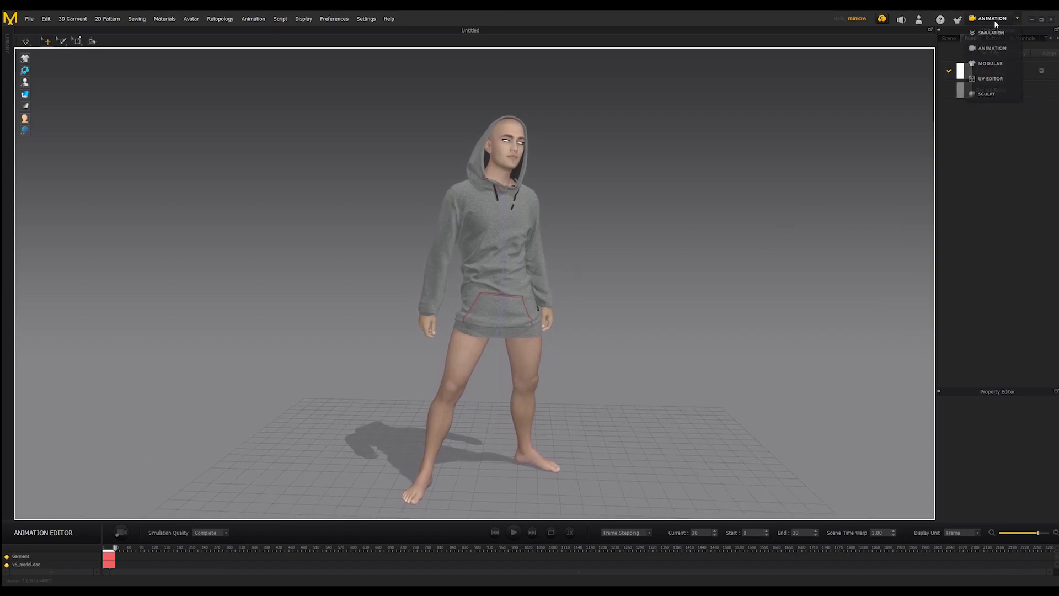
click(988, 32)
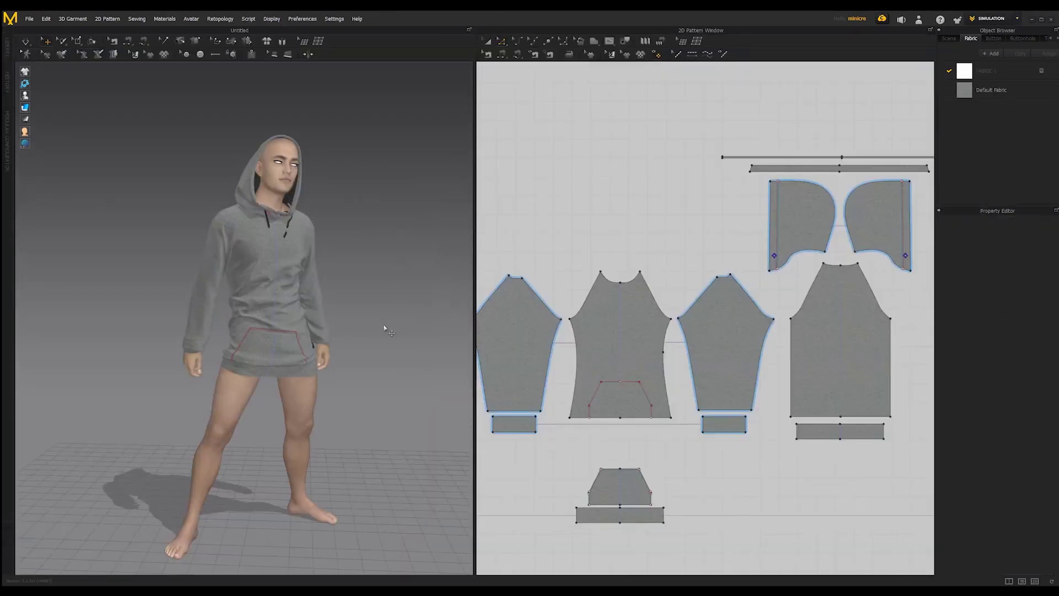
middle_drag(385, 326, 379, 300)
click(26, 43)
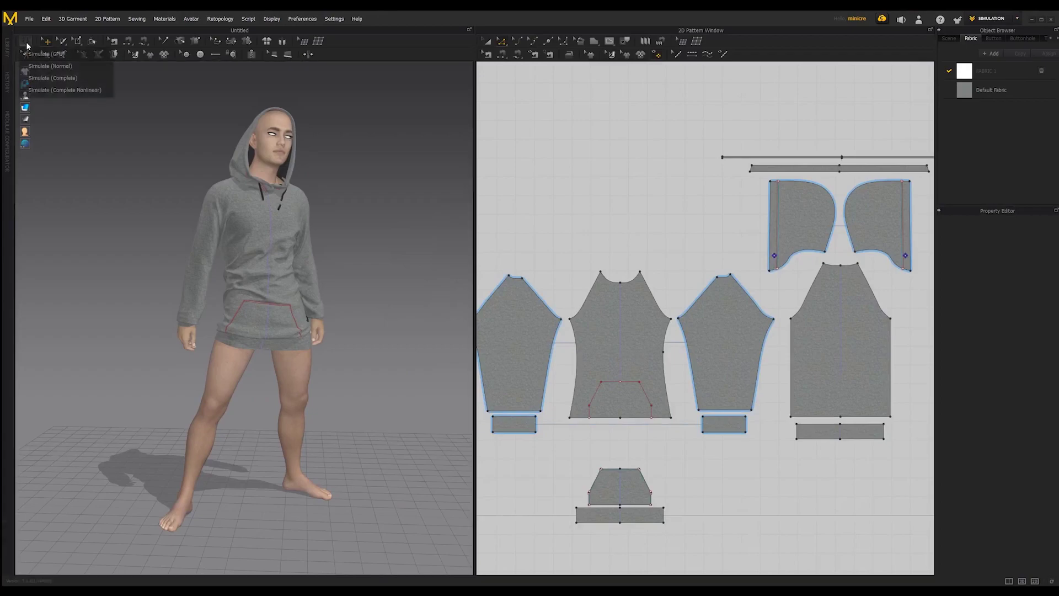
click(44, 54)
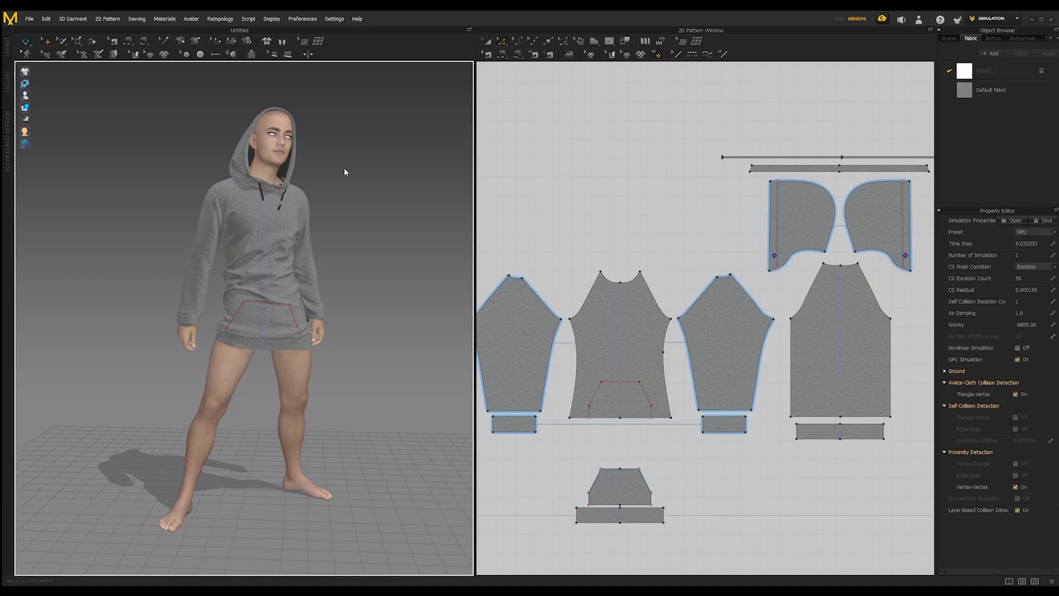
Pull the hood's drawstrings outward in simulation so they hang in front of the hoodie
right_drag(359, 307, 380, 305)
click(237, 295)
click(354, 275)
right_drag(355, 270, 282, 197)
drag(285, 196, 314, 213)
right_drag(383, 296, 265, 305)
Tug the lower side of the front body outward in simulation to settle the fabric around the hip
right_drag(369, 403, 320, 314)
click(320, 315)
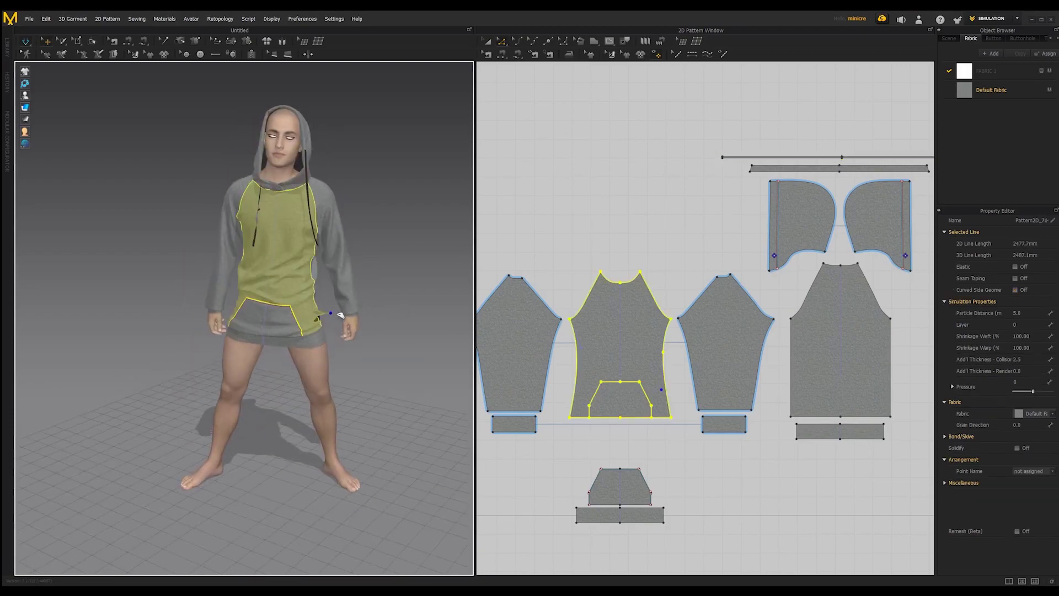
scroll(409, 344, up, 4)
scroll(408, 344, down, 4)
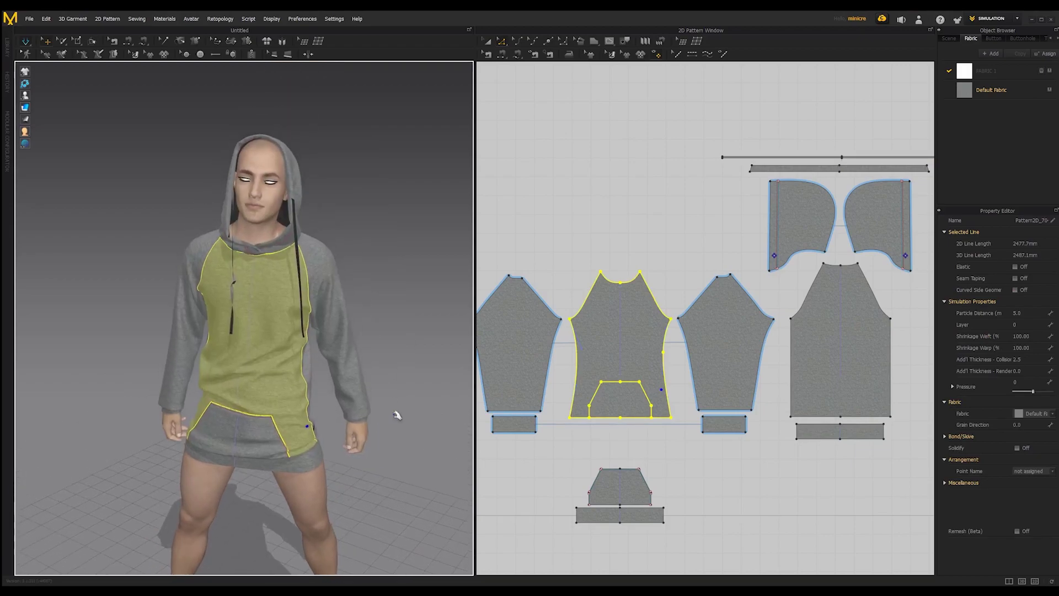
click(421, 386)
right_drag(421, 385, 449, 372)
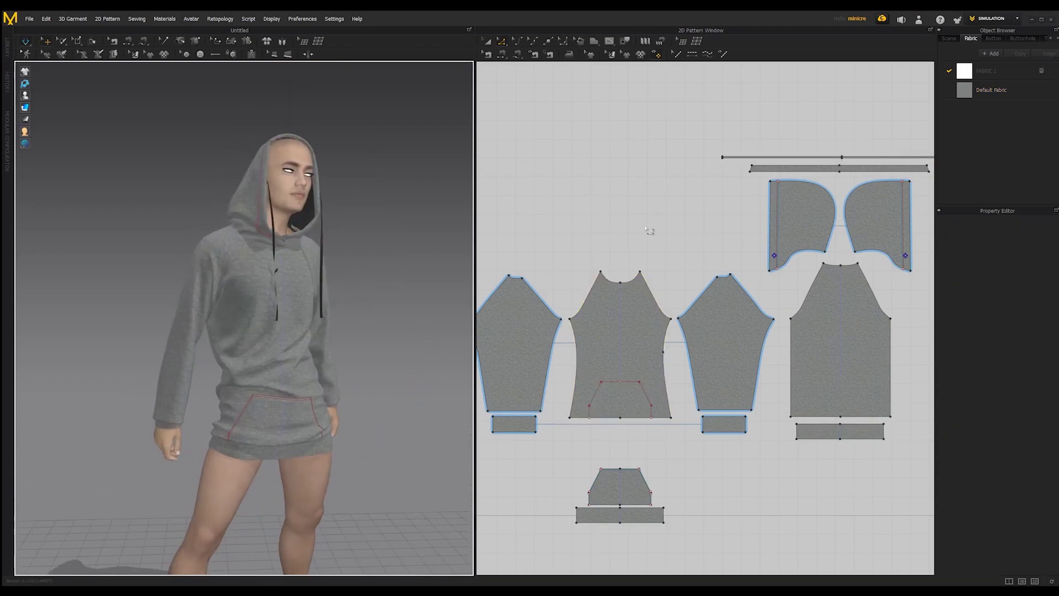
Stop the simulation and delete the thin drawstring pattern above the hood pieces
middle_drag(714, 170, 643, 208)
drag(603, 146, 863, 196)
click(880, 195)
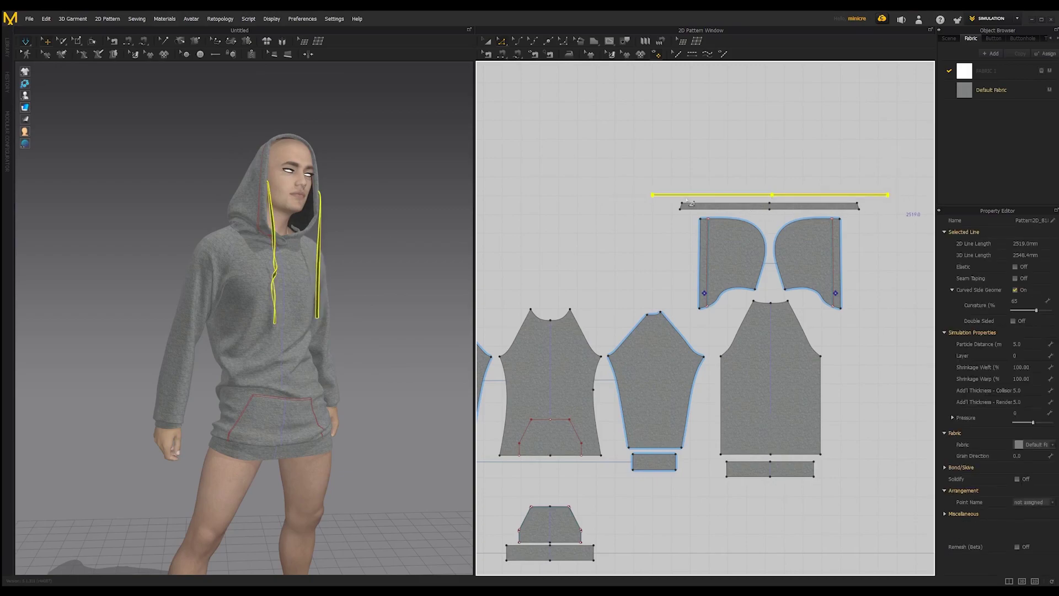
key(space)
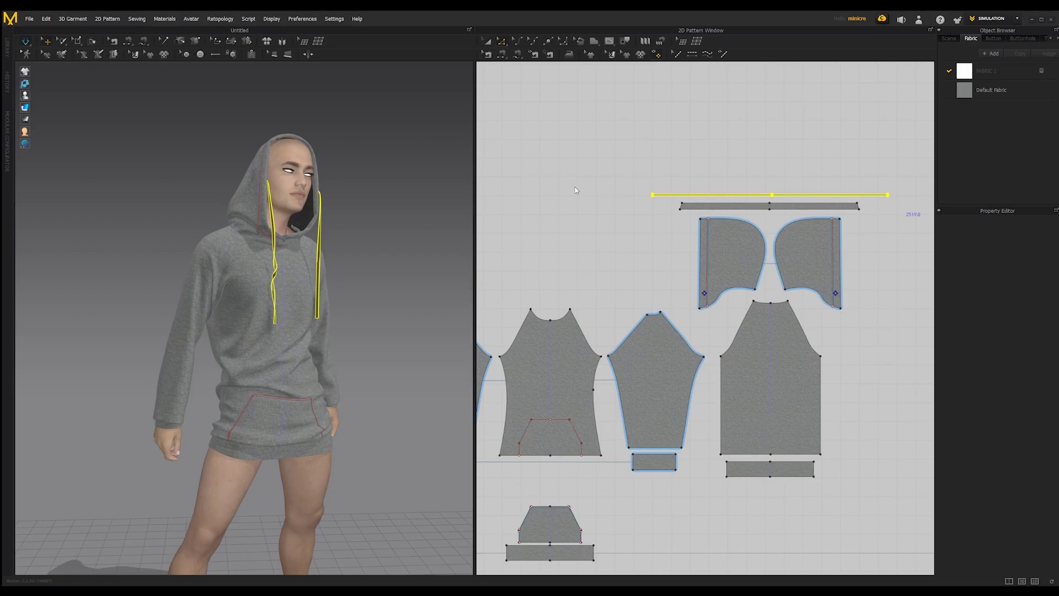
click(66, 110)
Show the garment as a mesh and examine the triangle density across the chest and the whole hoodie
click(25, 108)
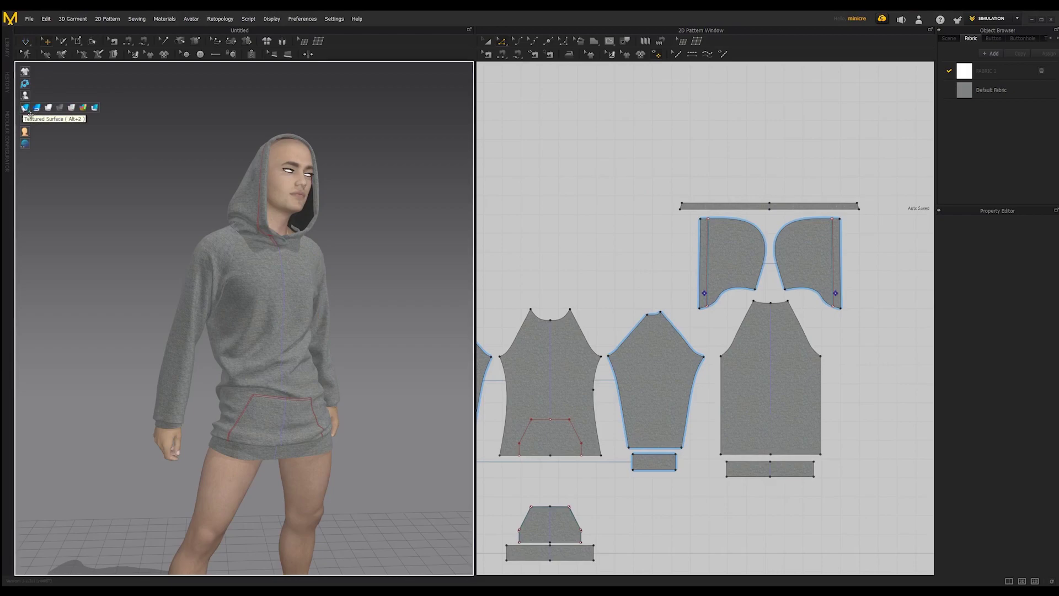
click(77, 112)
scroll(300, 315, up, 10)
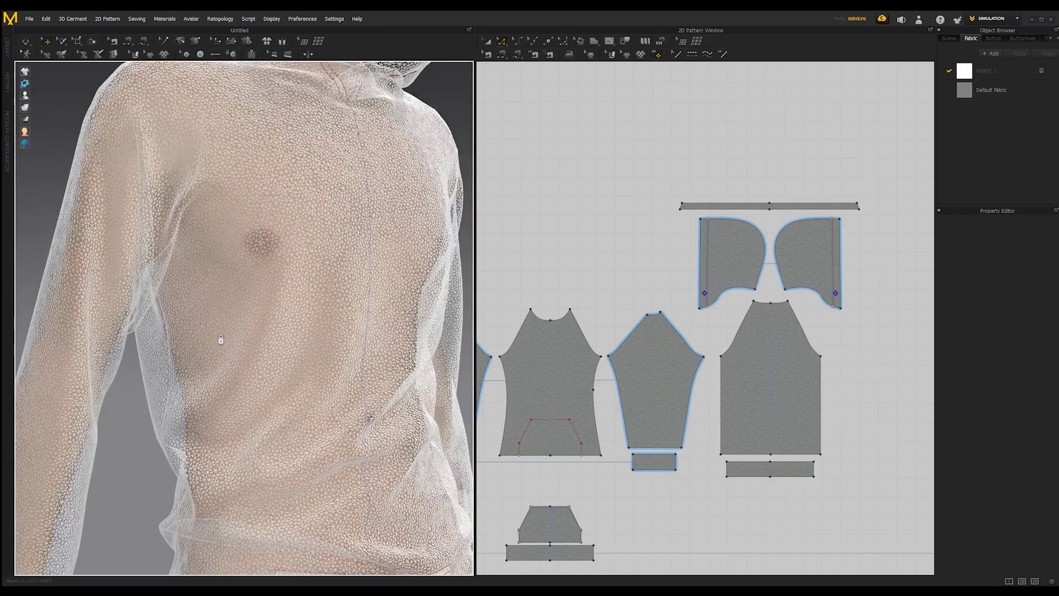
scroll(221, 339, down, 10)
mouse_move(408, 332)
right_down()
mouse_move(363, 329)
mouse_move(414, 324)
right_up()
scroll(403, 327, down, 1)
middle_drag(414, 324, 397, 353)
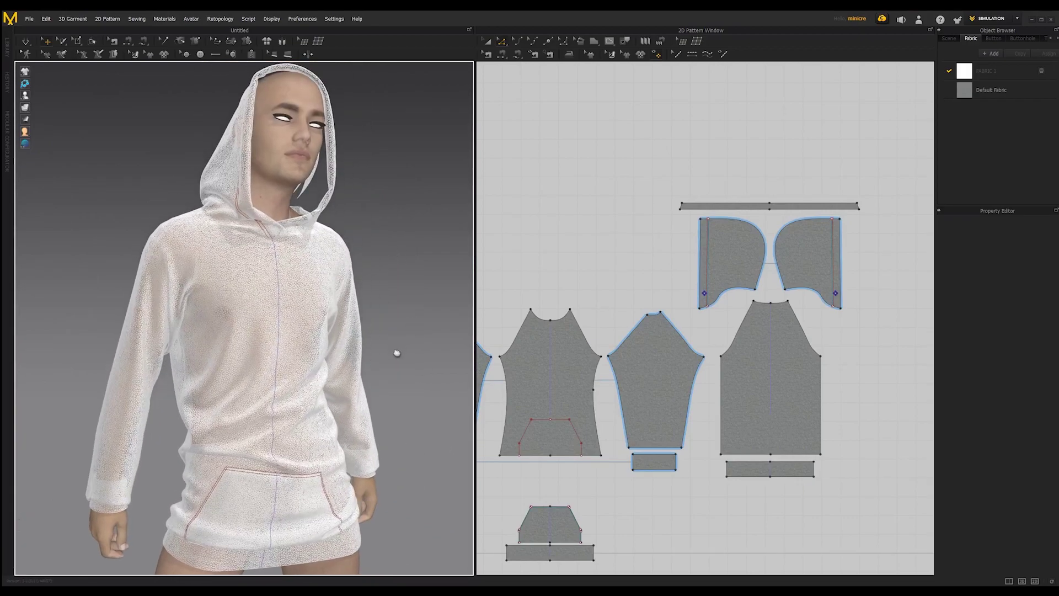
Select all the hoodie's patterns and set their particle distance to 20 mm
scroll(552, 354, down, 3)
middle_drag(546, 301, 609, 285)
drag(479, 186, 844, 474)
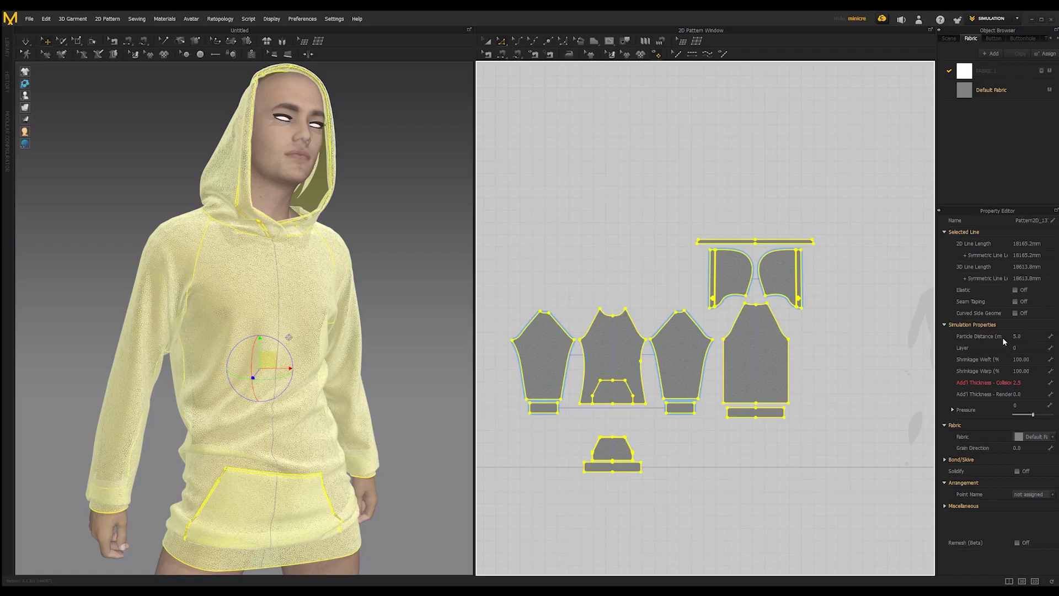
click(1021, 336)
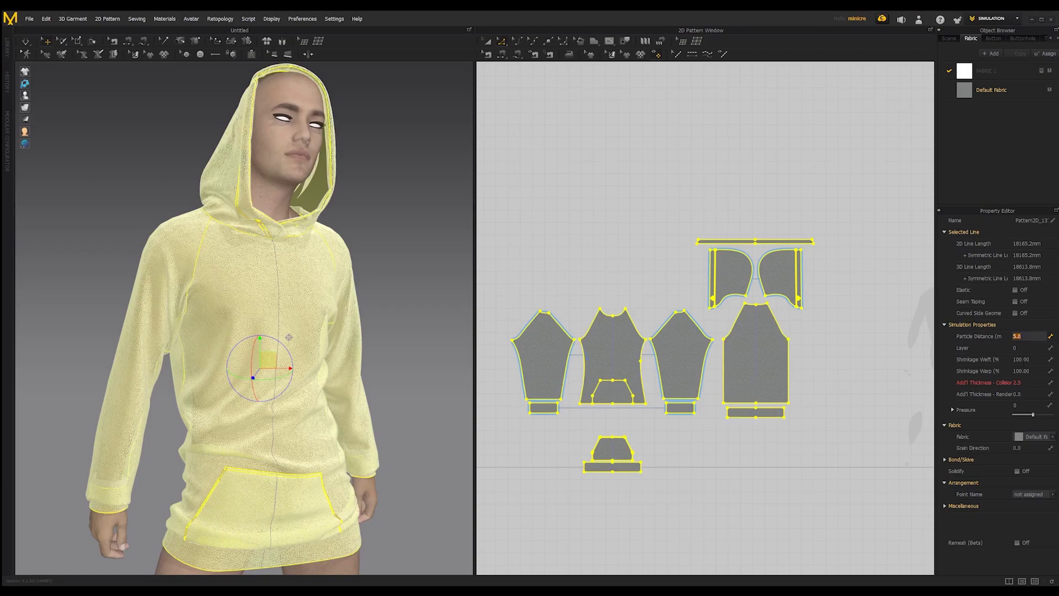
key(Return)
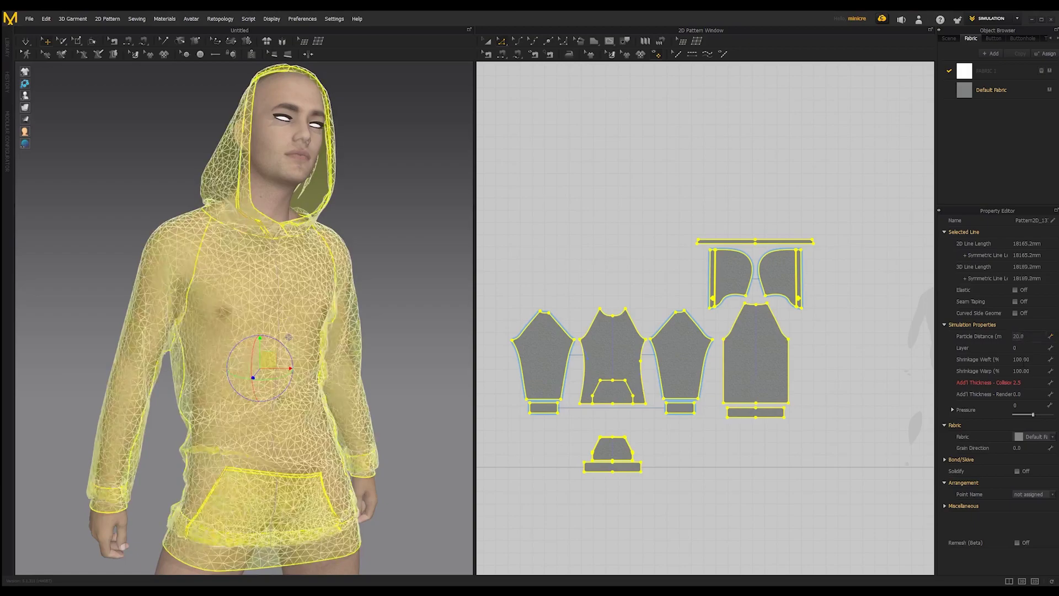
Return the garment to the textured surface display and start the simulation
click(426, 383)
scroll(426, 386, down, 2)
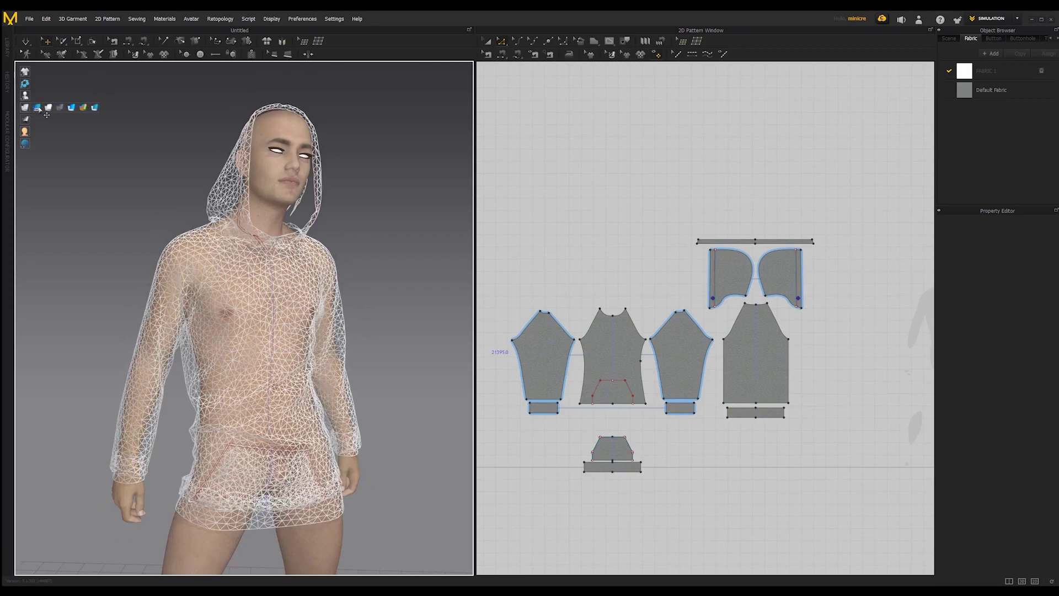
click(37, 107)
click(25, 41)
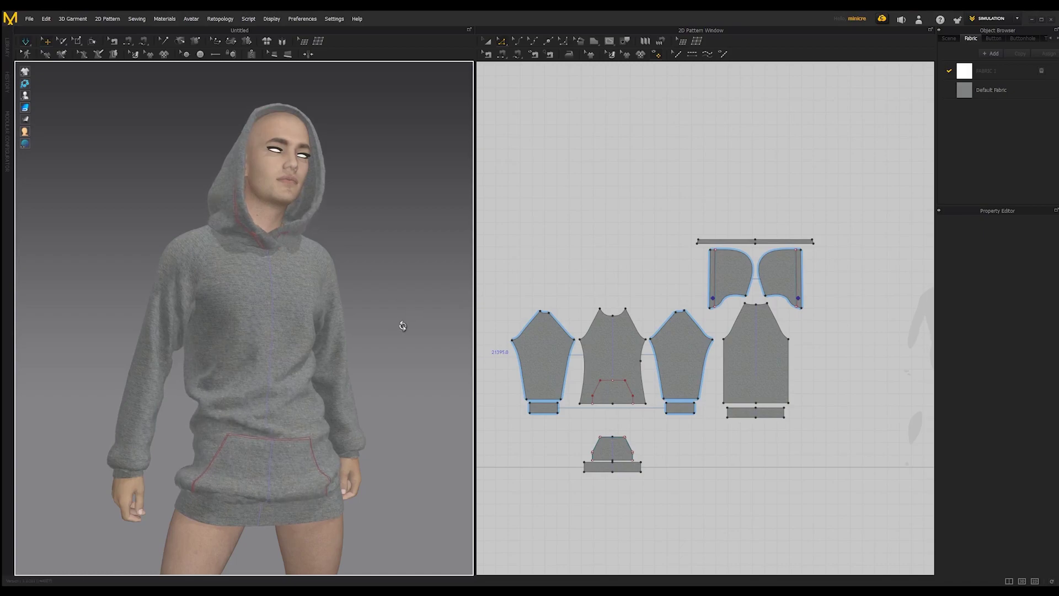
Pull the front body outward at the chest and down toward the pocket in simulation to reshape its folds
right_drag(400, 326, 317, 329)
click(316, 329)
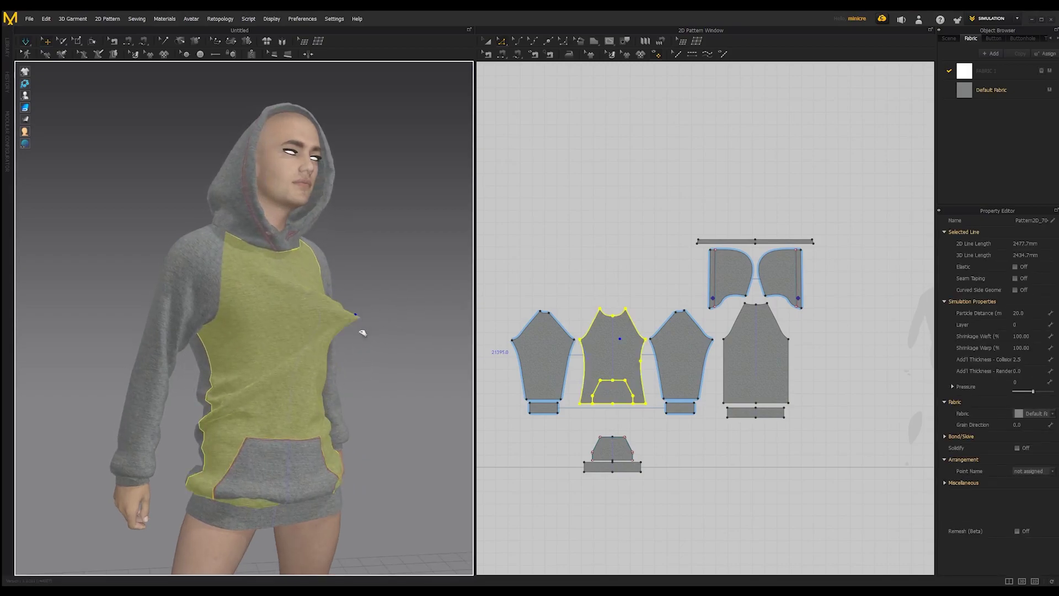
drag(359, 326, 353, 328)
drag(282, 346, 274, 414)
scroll(393, 417, down, 3)
right_drag(395, 416, 365, 413)
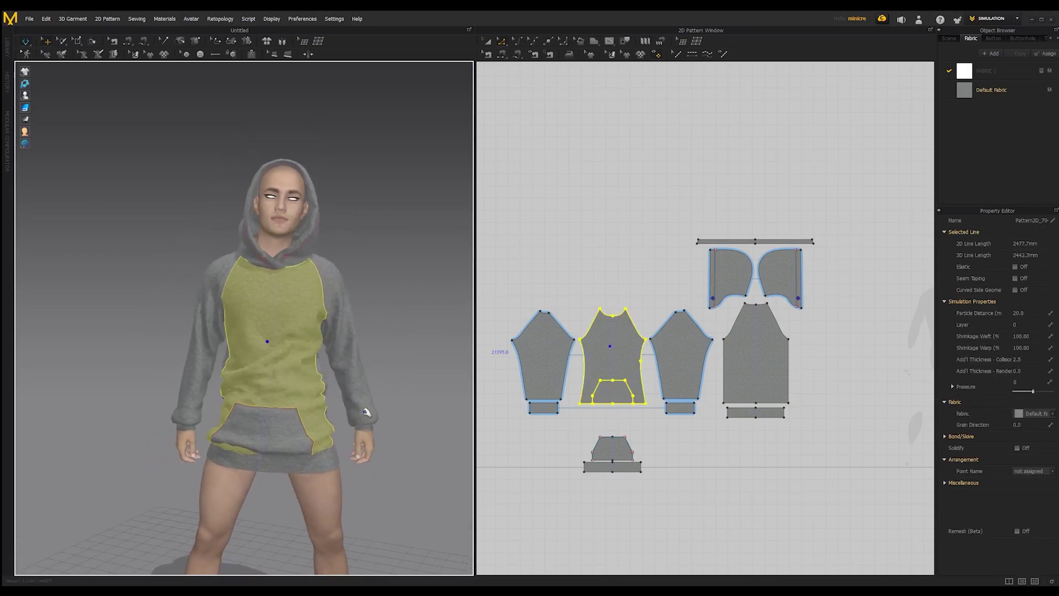
Tug the back body, the front body and the hood's front edge in simulation to settle the drape
key(8)
click(319, 422)
right_drag(277, 361, 397, 327)
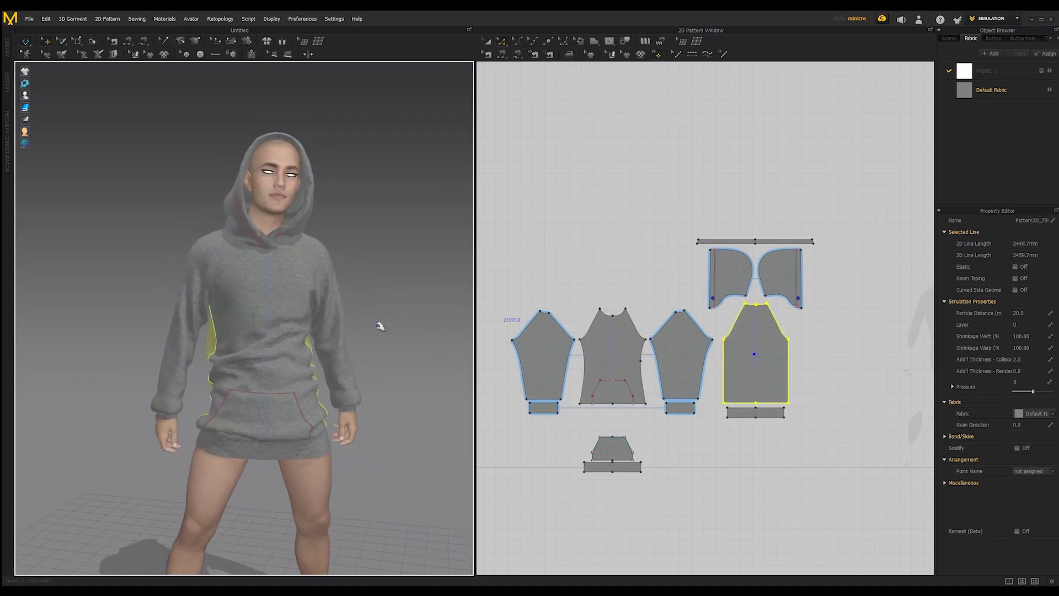
click(295, 347)
key(6)
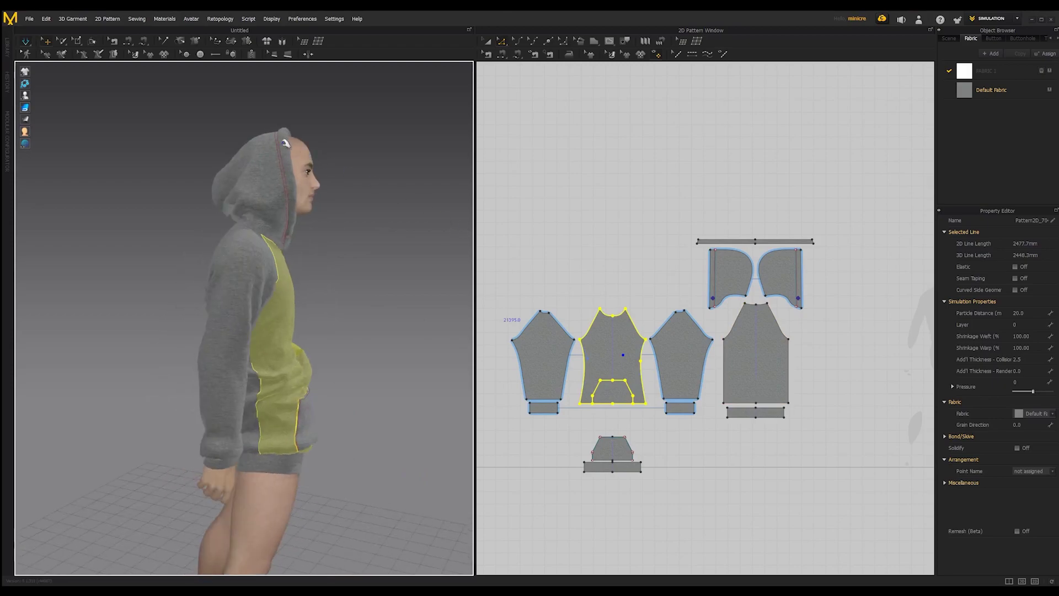
click(289, 146)
right_drag(383, 250, 378, 242)
Select all the hoodie's patterns and set their particle distance to 5 mm
drag(484, 179, 897, 549)
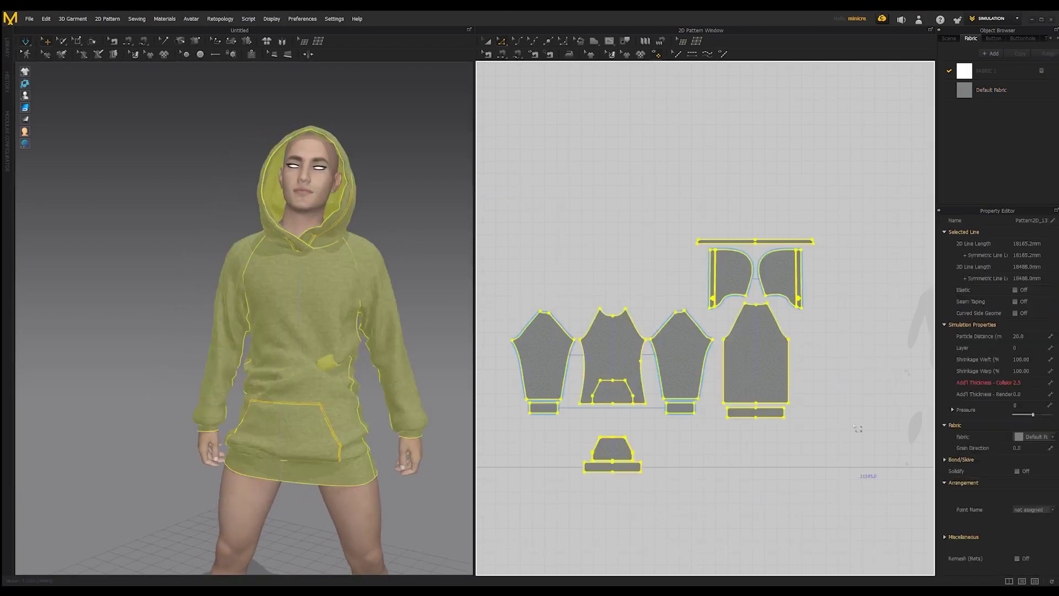
click(1018, 336)
text(5)
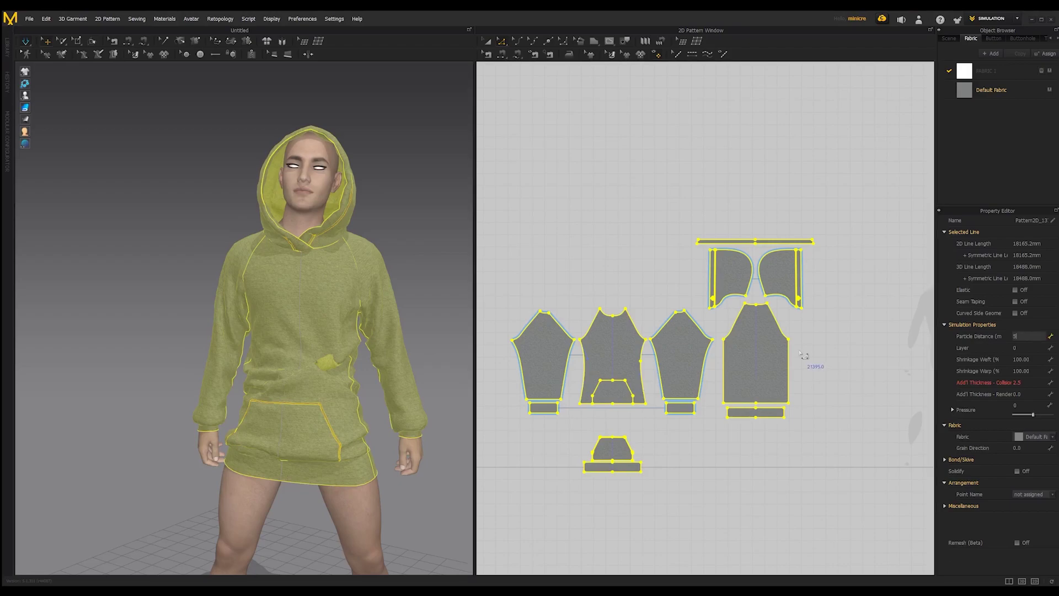
key(Return)
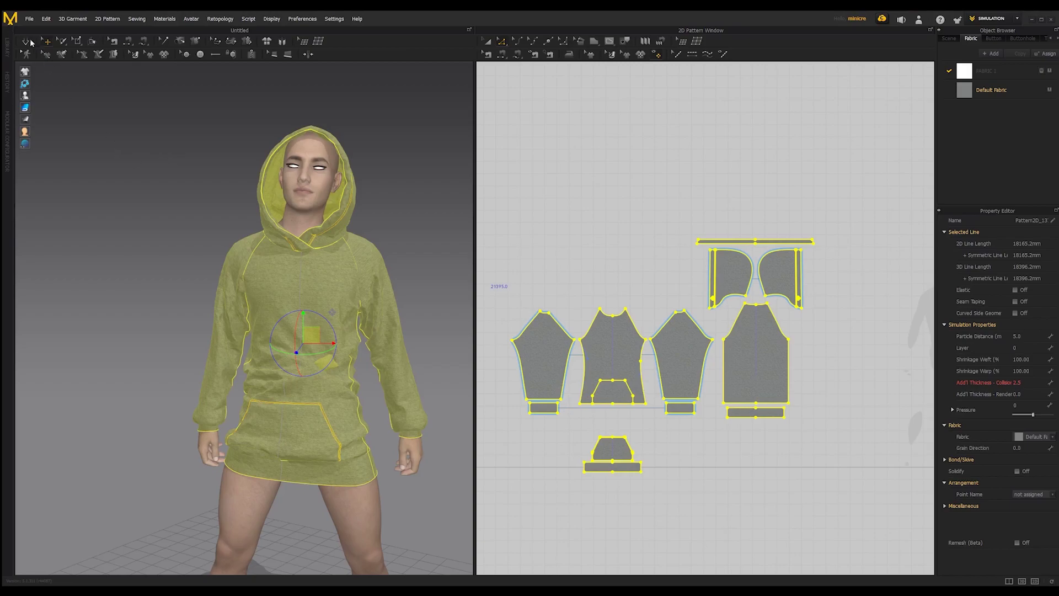
Restart the simulation on the finer mesh and tug the front body outward at the side to loosen its folds
click(26, 41)
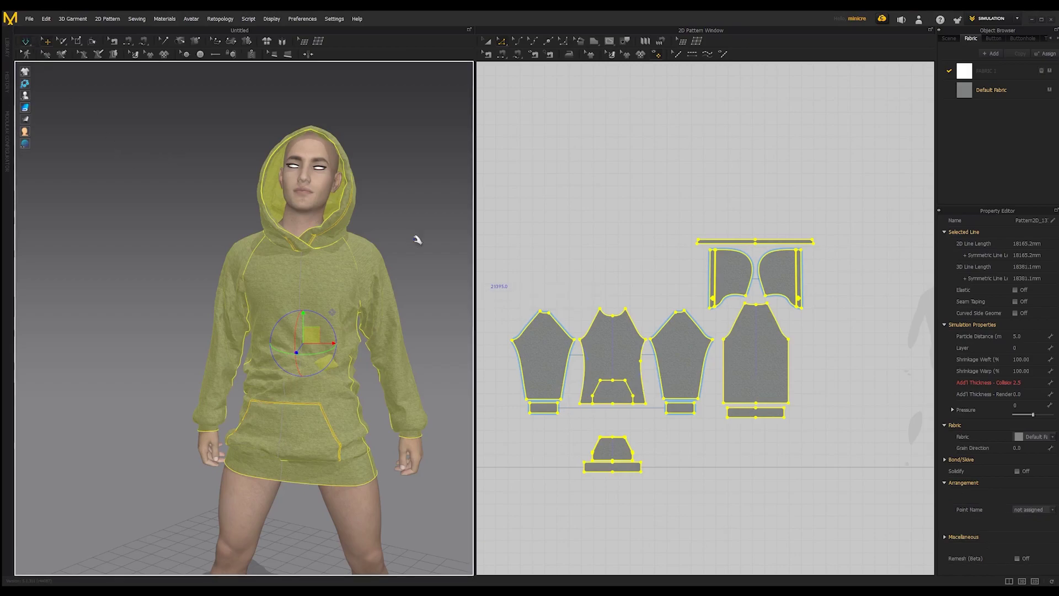
click(418, 335)
right_drag(421, 340, 307, 354)
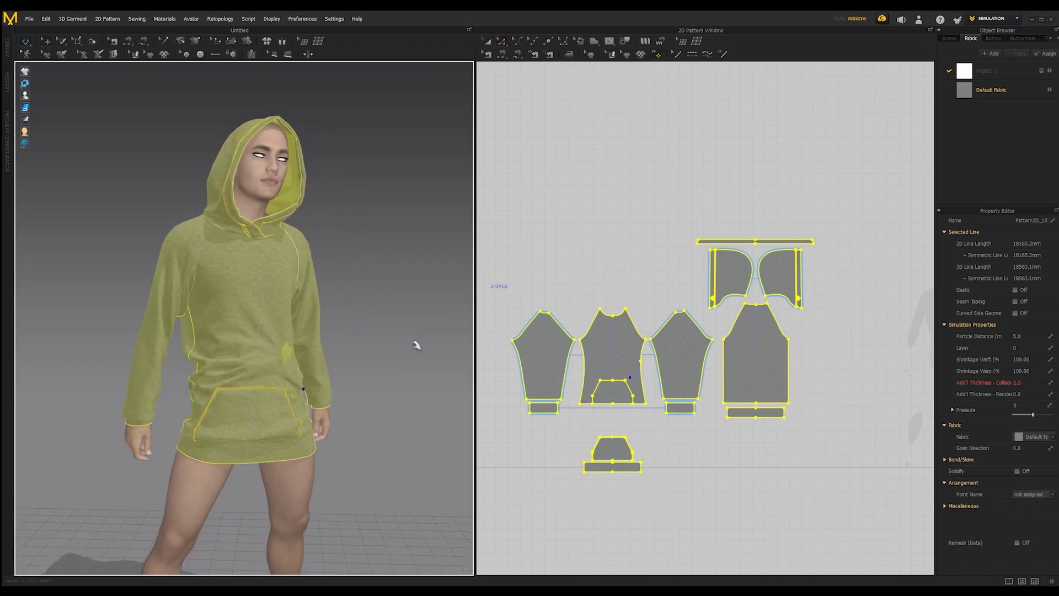
click(443, 394)
scroll(430, 399, down, 1)
right_drag(434, 351, 288, 330)
drag(283, 327, 405, 340)
click(411, 408)
right_drag(411, 408, 366, 319)
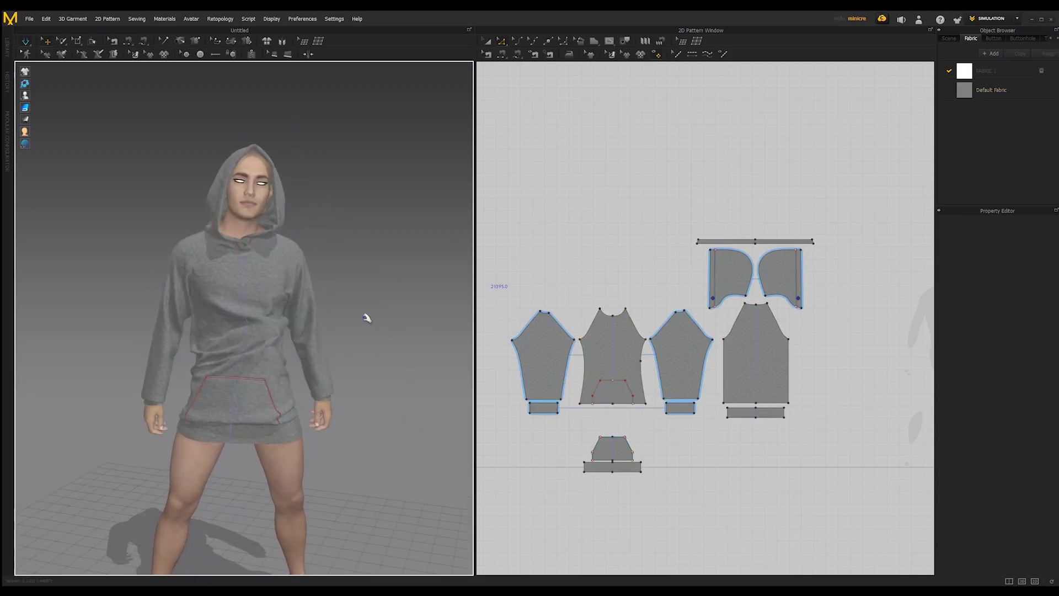
Pull the hood's front edge forward in simulation so it sits over the forehead
right_drag(344, 225, 282, 166)
click(286, 159)
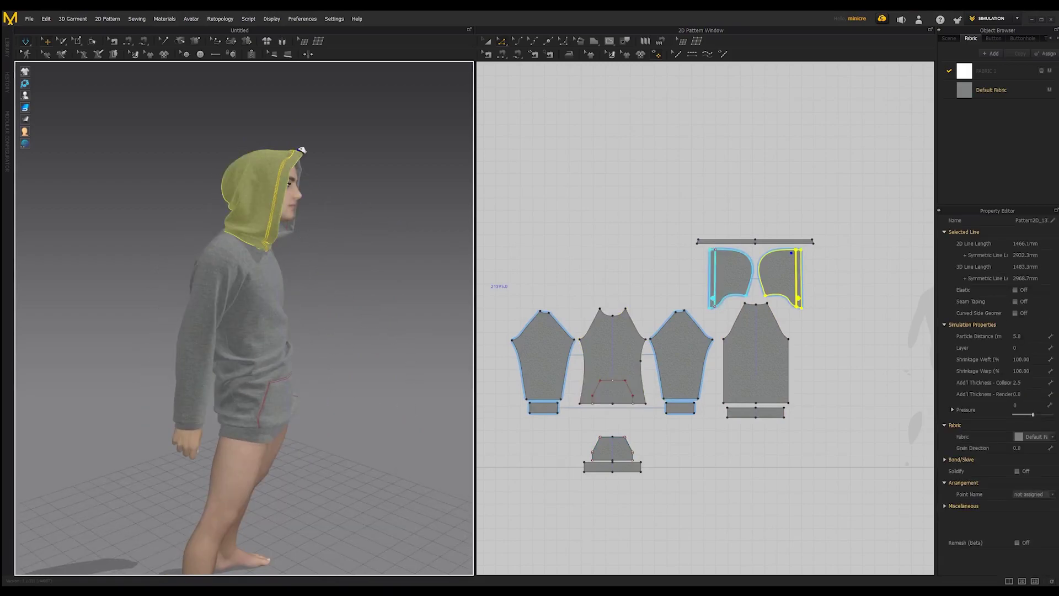
right_drag(391, 336, 418, 303)
click(429, 331)
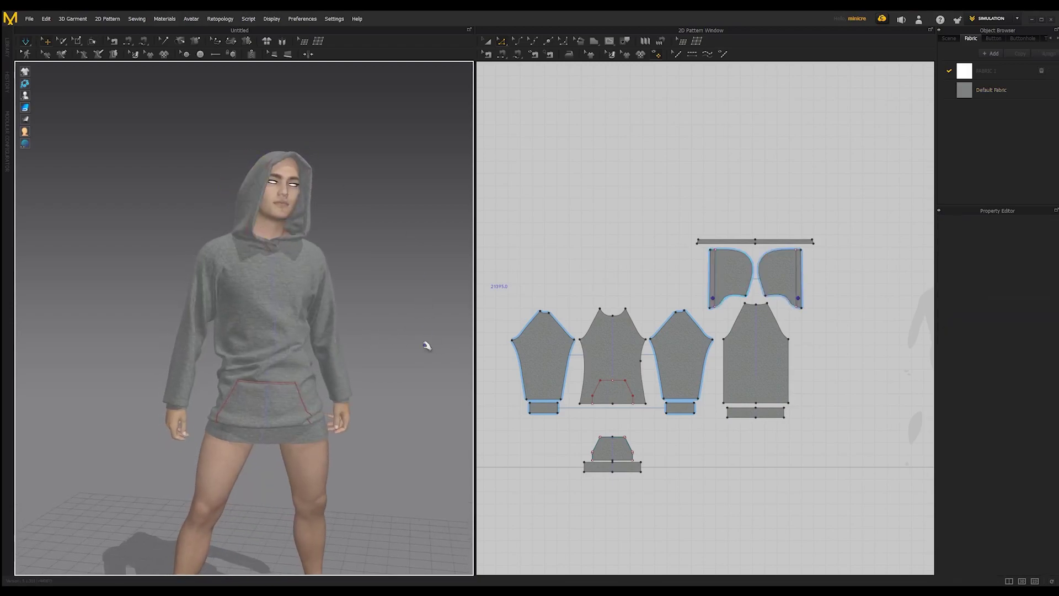
Stop the simulation and check the drape of the hoodie and the hood's edge strip
right_drag(389, 389, 375, 369)
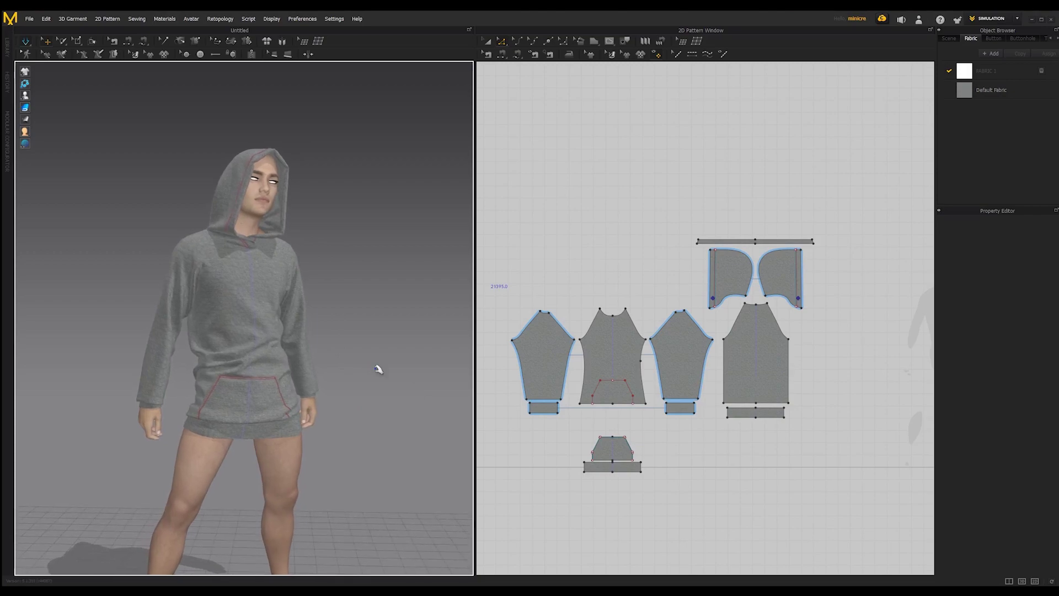
right_drag(381, 333, 379, 317)
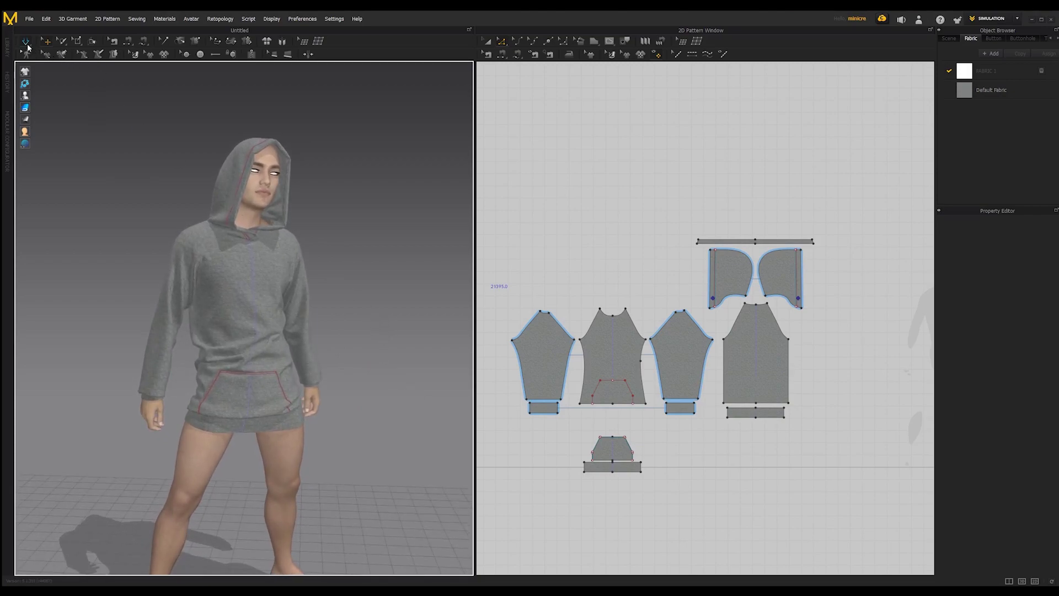
right_drag(371, 276, 290, 261)
click(284, 220)
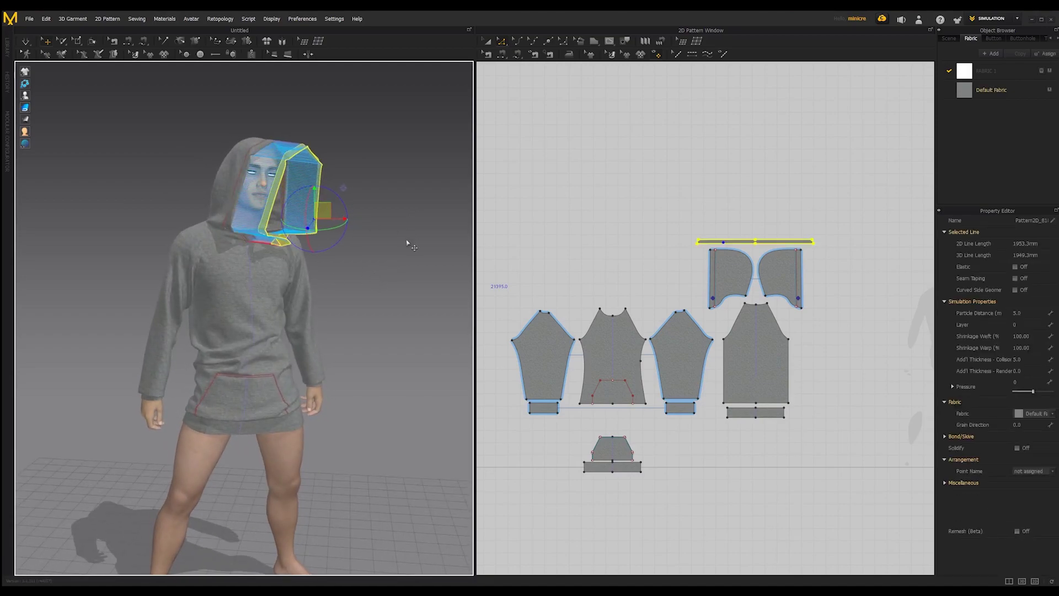
click(409, 264)
right_drag(392, 331, 378, 320)
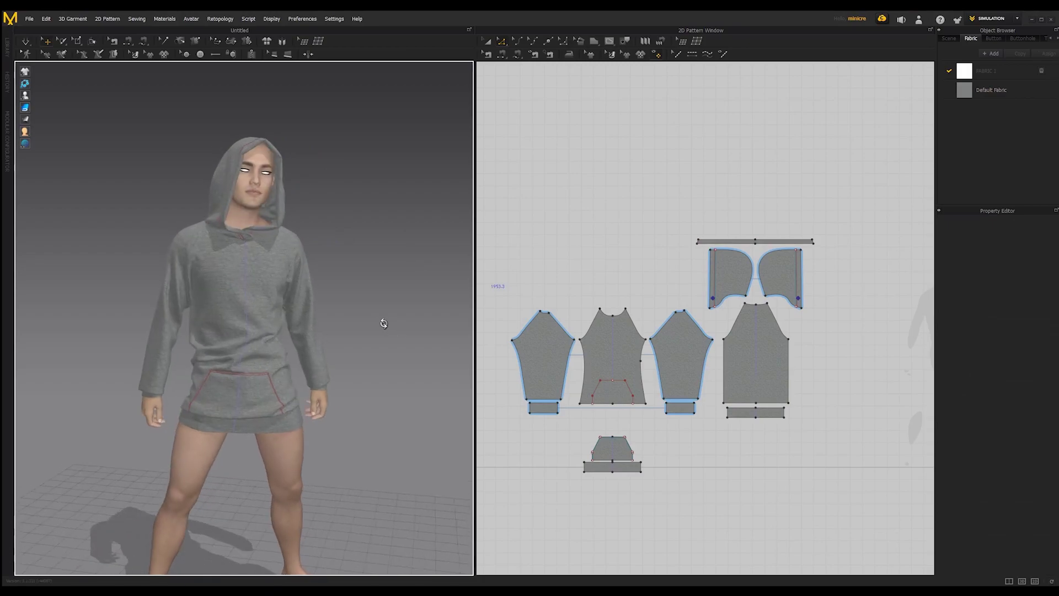
Select all the hoodie's patterns and freeze them in their current drape
drag(499, 196, 902, 546)
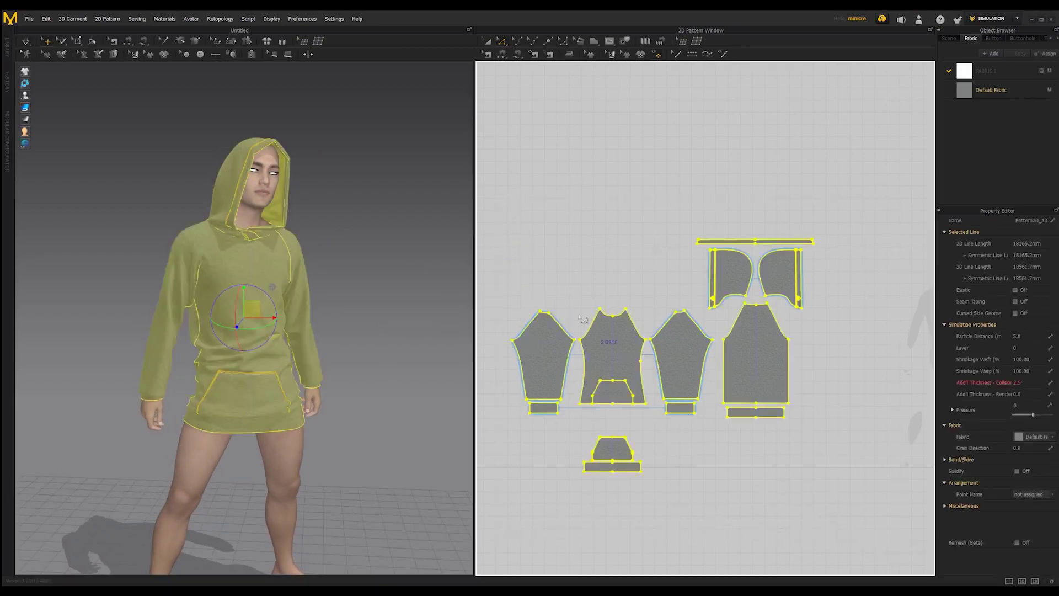
middle_drag(329, 288, 336, 281)
right_click(281, 249)
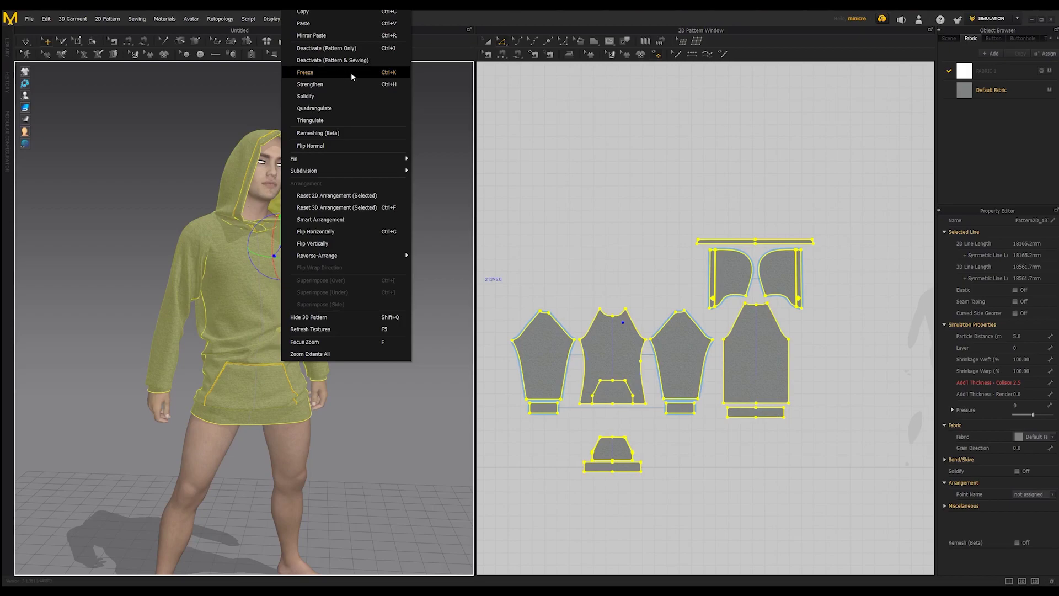
click(356, 72)
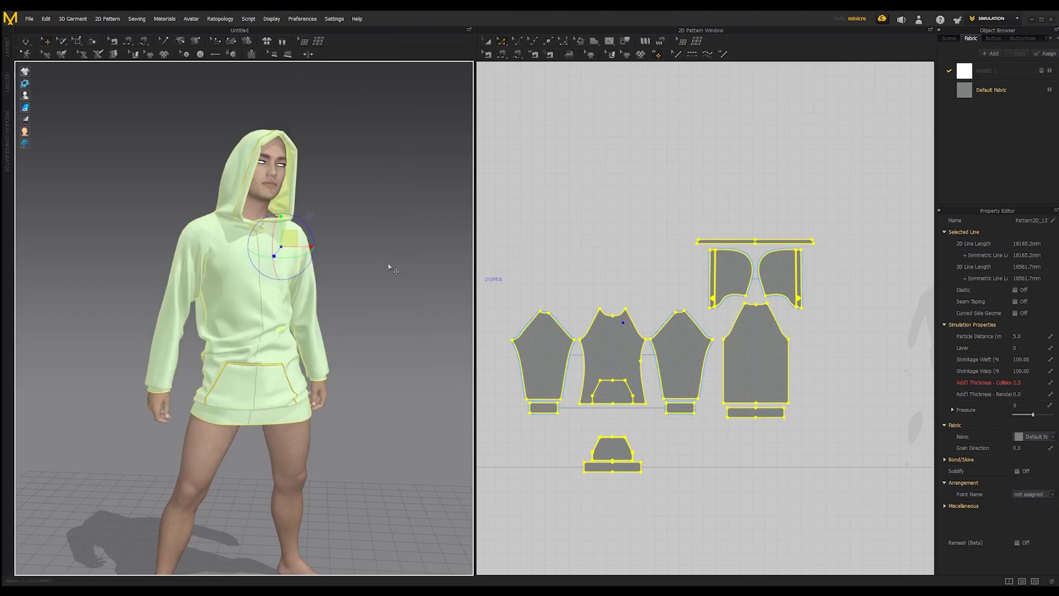
click(360, 334)
right_drag(365, 335, 394, 339)
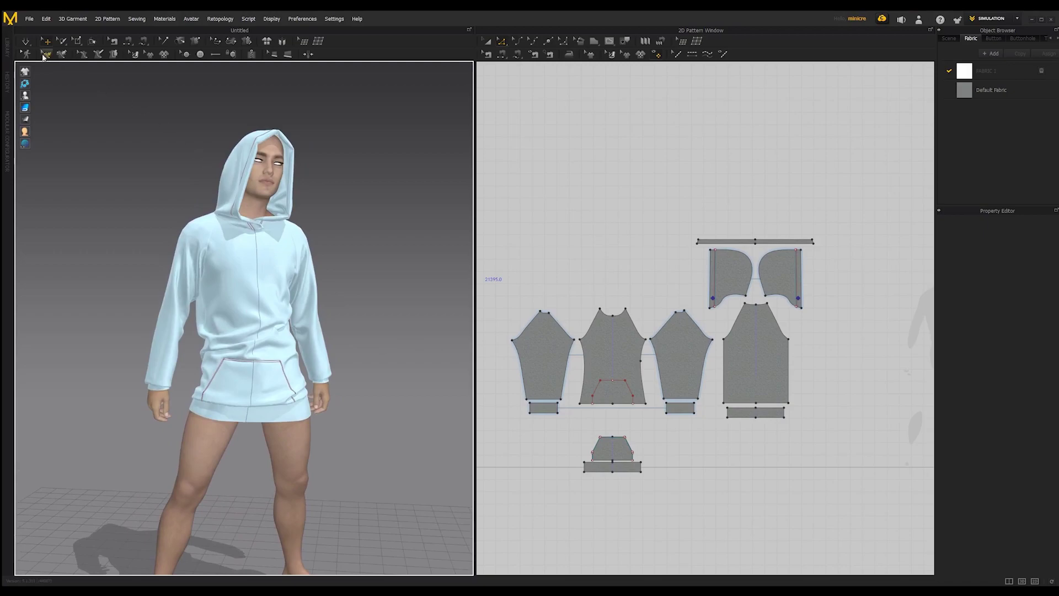
Start the simulation and unfreeze only the front body pattern
click(26, 42)
right_click(279, 265)
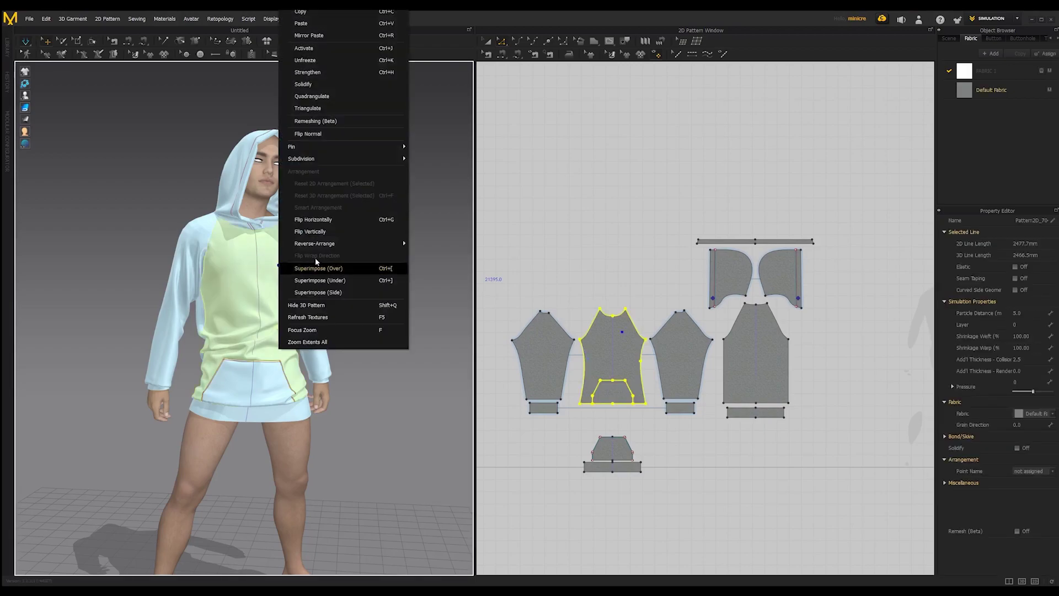
click(308, 72)
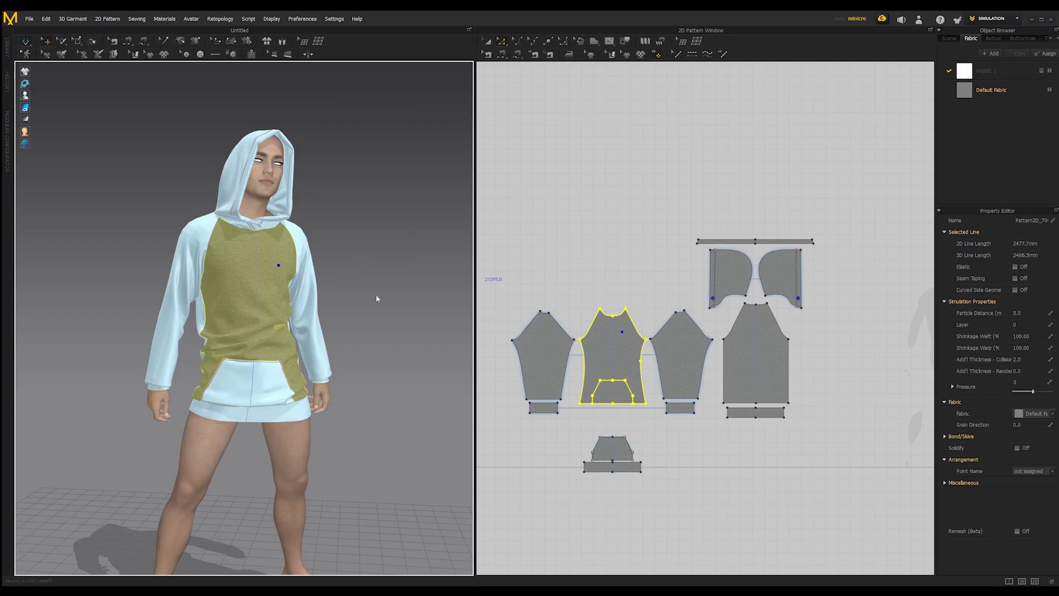
click(559, 260)
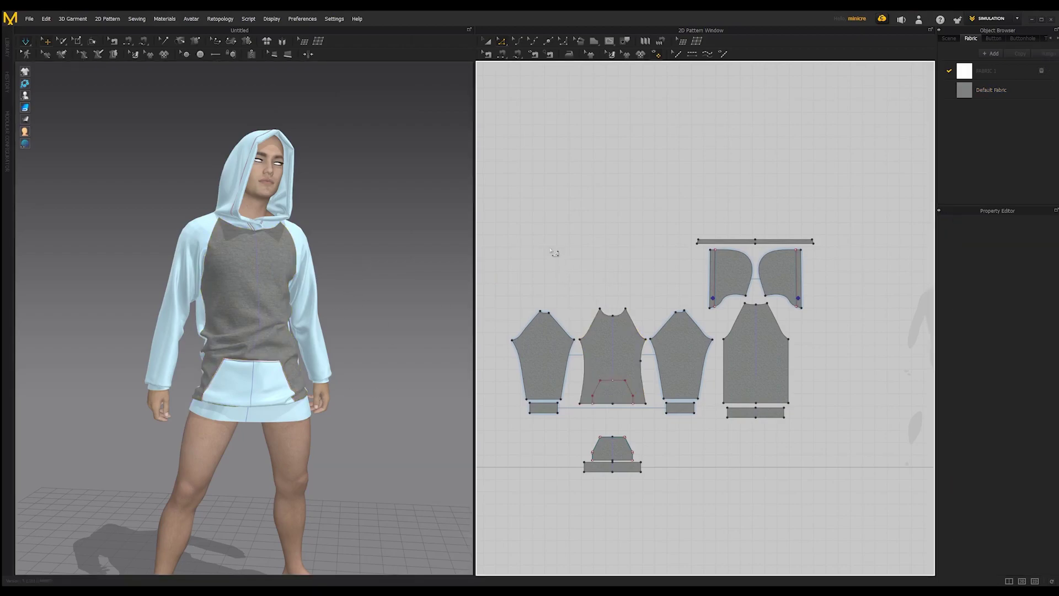
Select all the patterns and unfreeze the whole hoodie
key(ctrl+a)
right_click(314, 282)
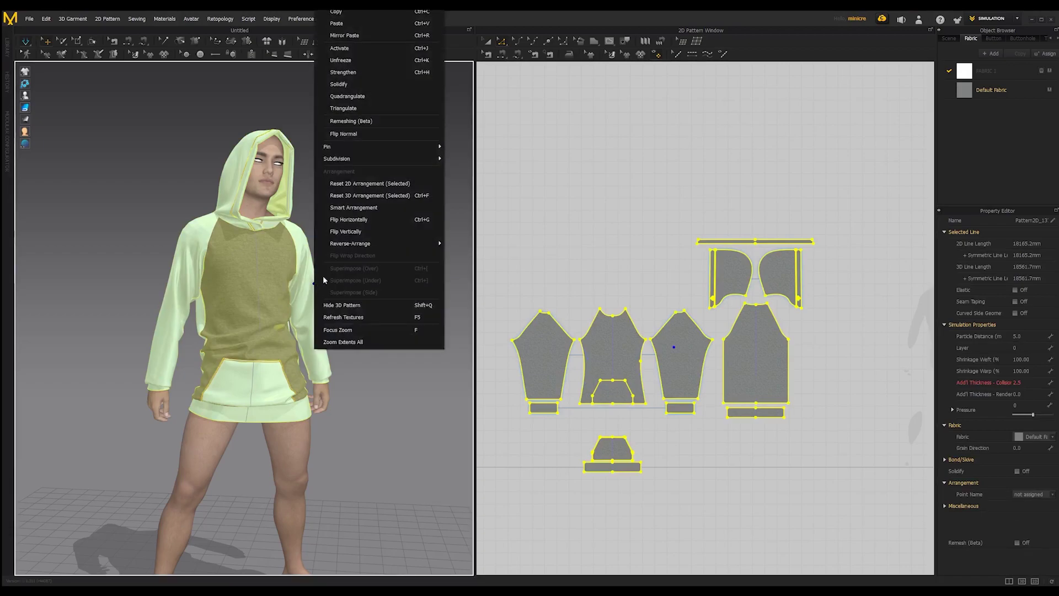
click(341, 60)
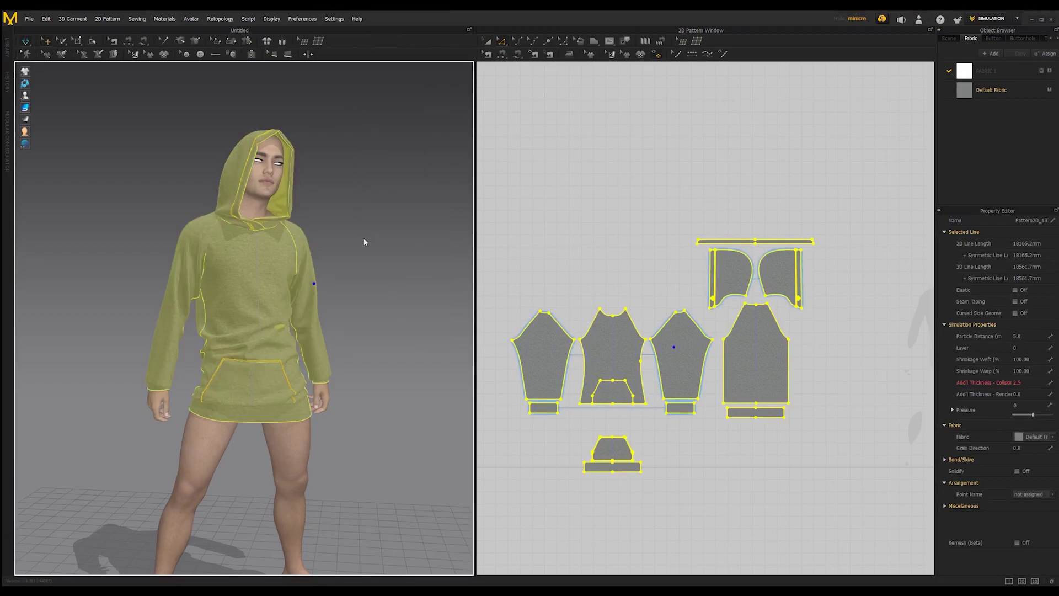
click(29, 20)
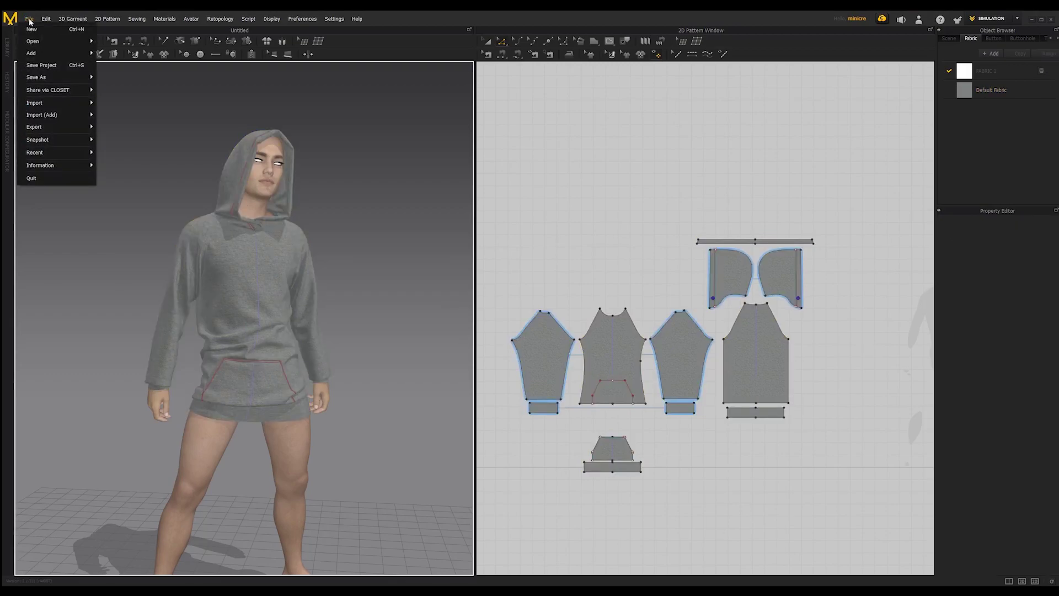
mouse_move(45, 127)
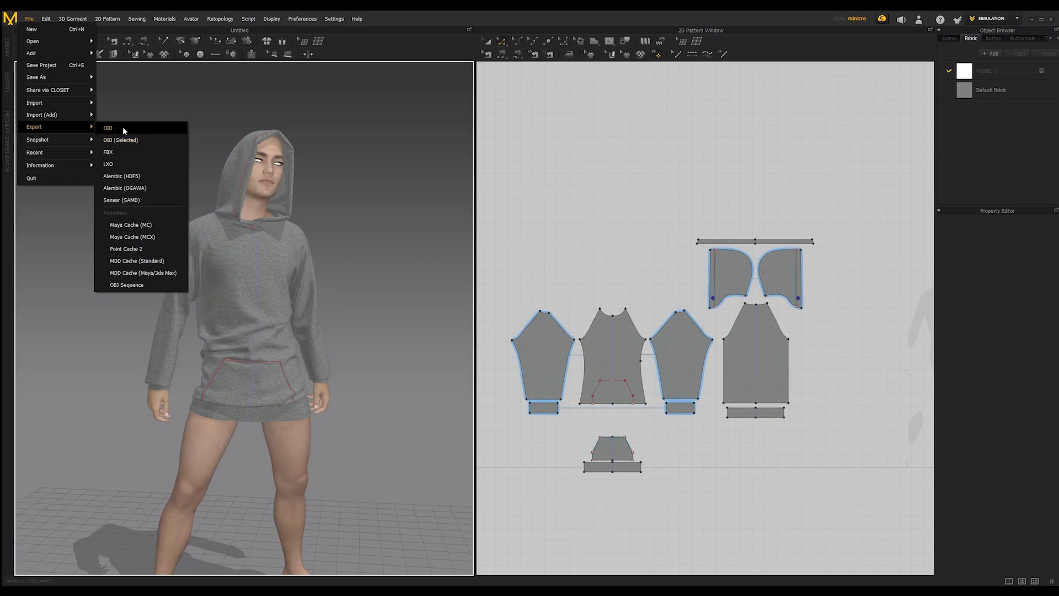
click(414, 161)
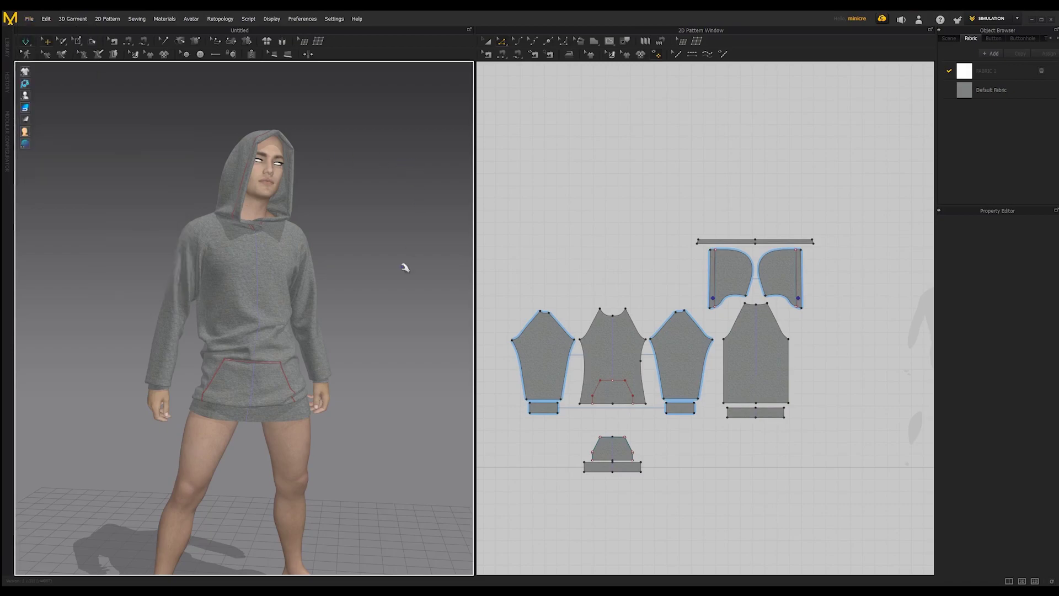
Pull on the hoodie's lower front beside the pocket and on the hood to adjust the drape on the avatar
scroll(348, 371, down, 1)
right_drag(407, 390, 382, 385)
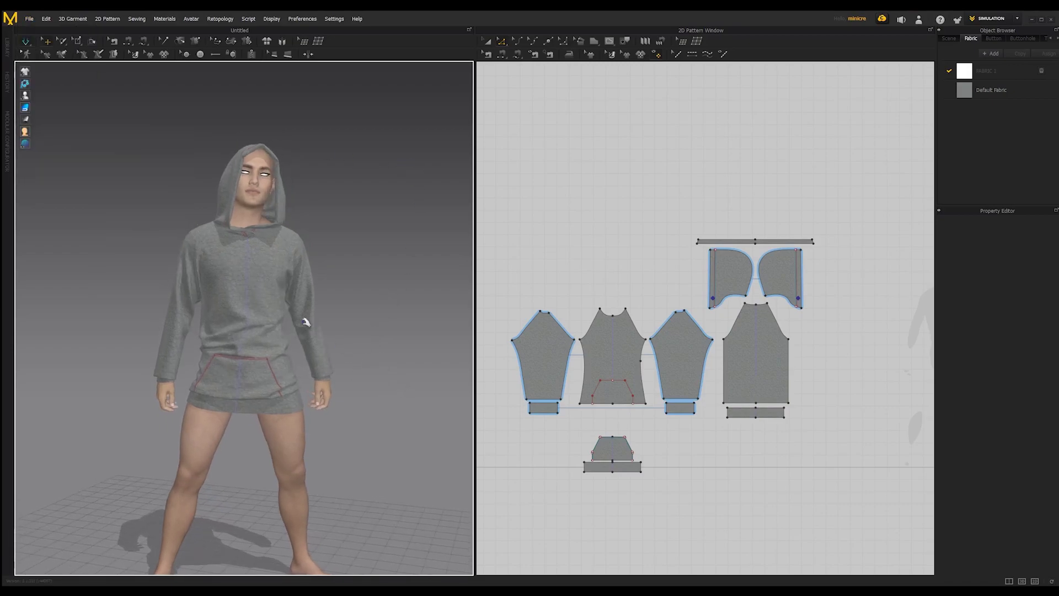
drag(272, 347, 307, 409)
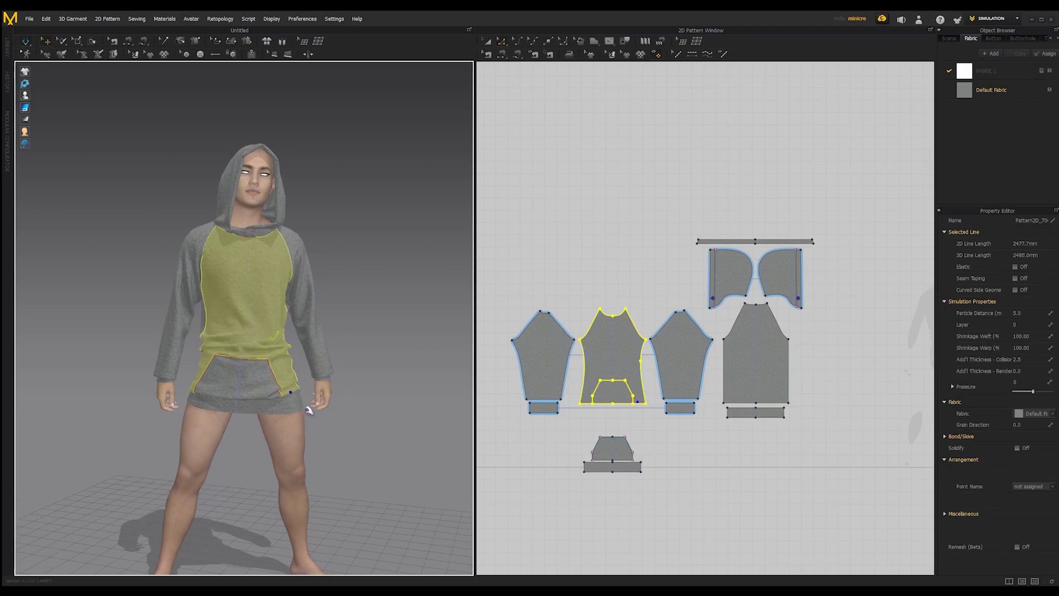
click(337, 280)
right_drag(373, 208, 402, 204)
drag(228, 171, 109, 248)
right_drag(395, 298, 298, 232)
drag(255, 156, 337, 276)
drag(337, 276, 383, 300)
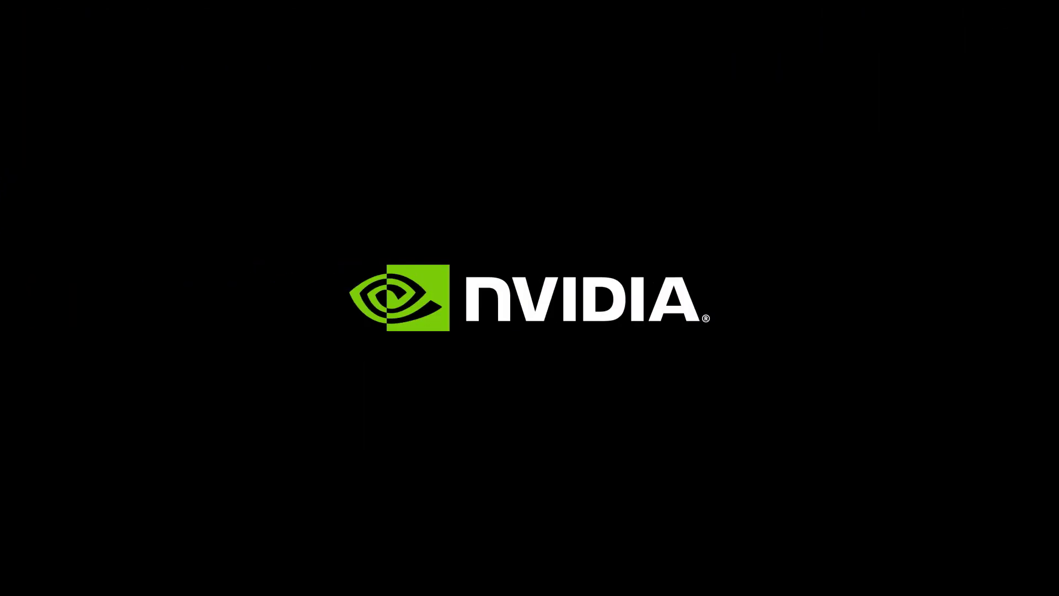